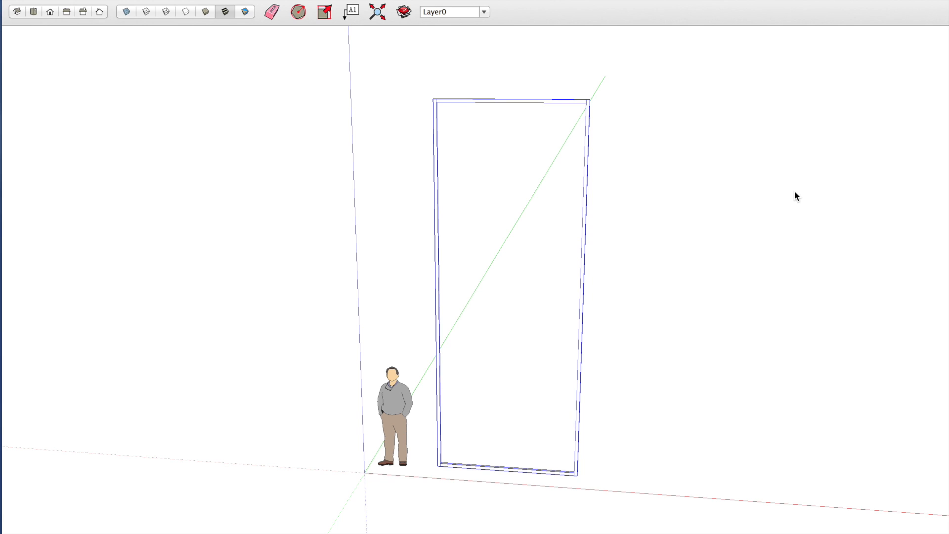
# Open the component attributes of the frame component through Dynamic Components.
pyautogui.click(795, 197)
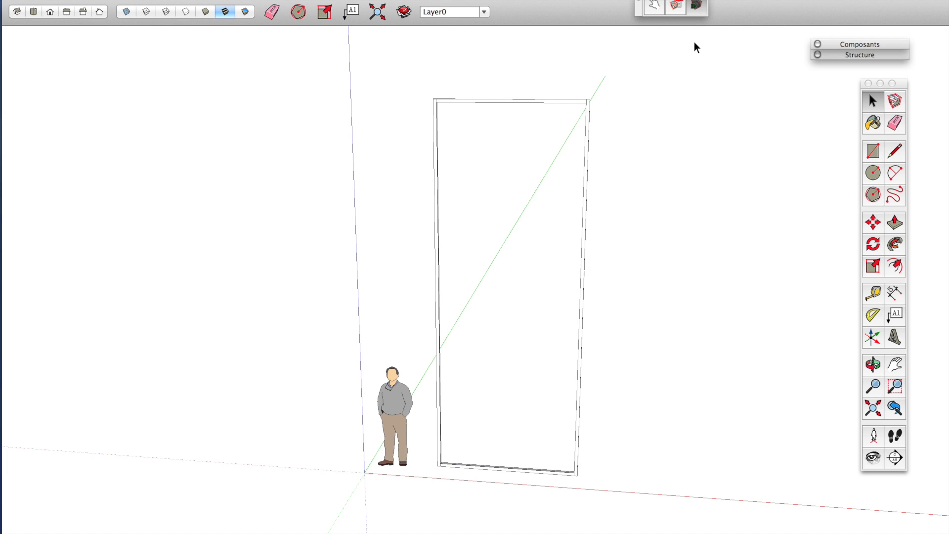
pyautogui.rightClick(549, 471)
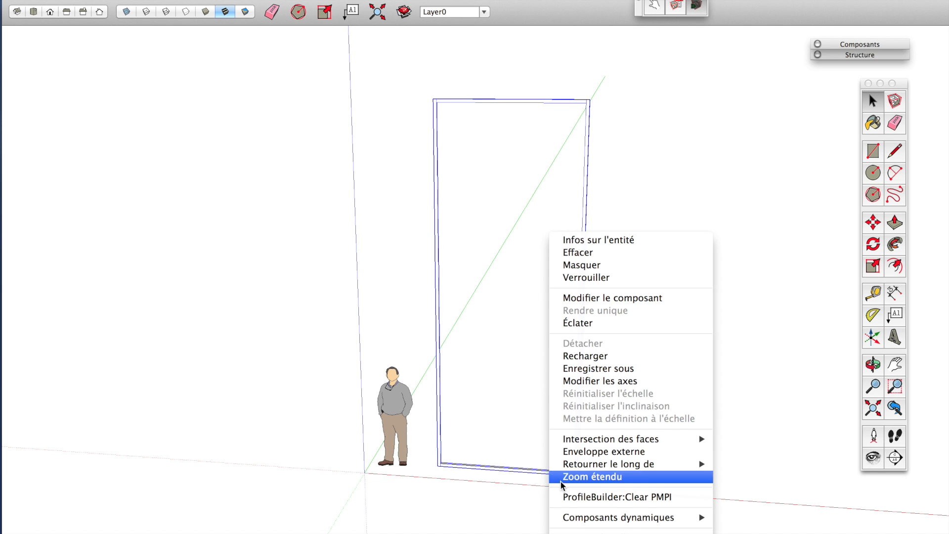
pyautogui.moveTo(628, 527)
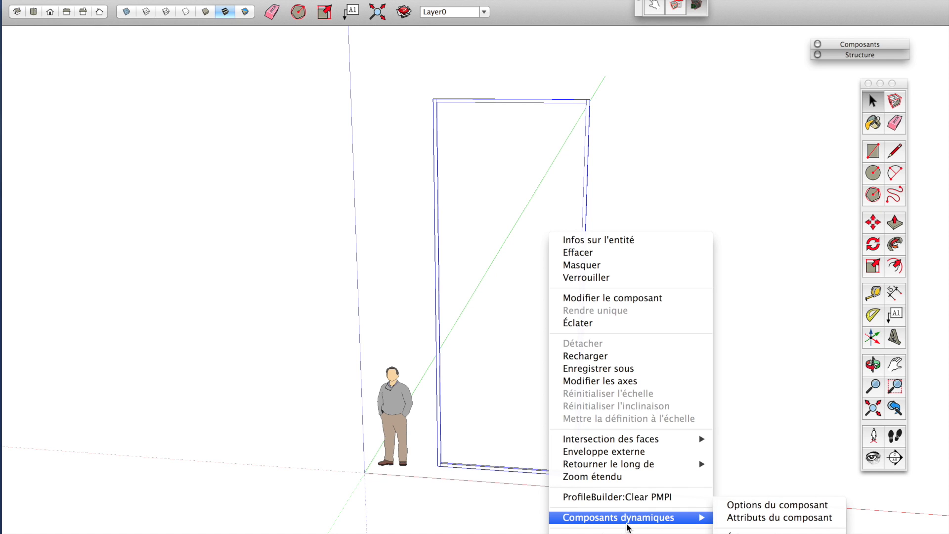
pyautogui.click(732, 528)
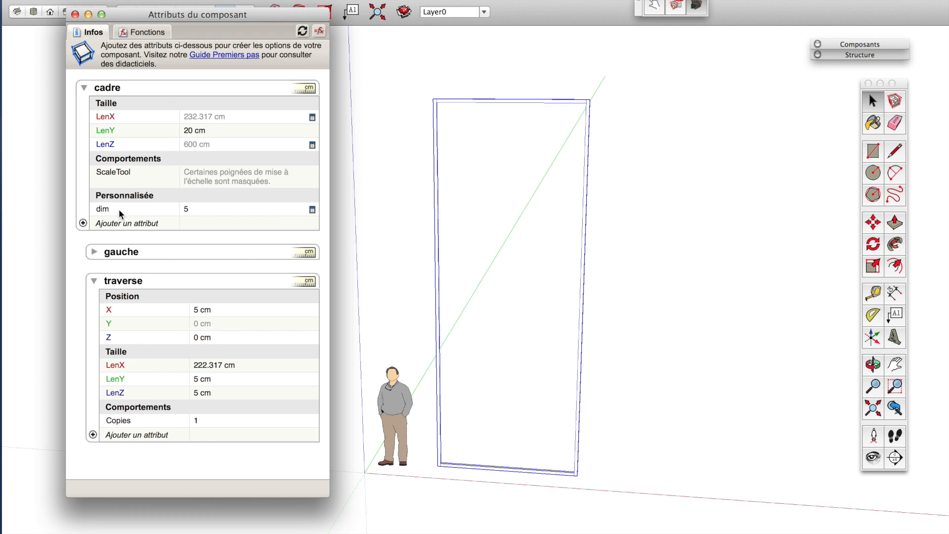
# Add a custom attribute named nombreTraverse to the cadre component.
pyautogui.click(83, 223)
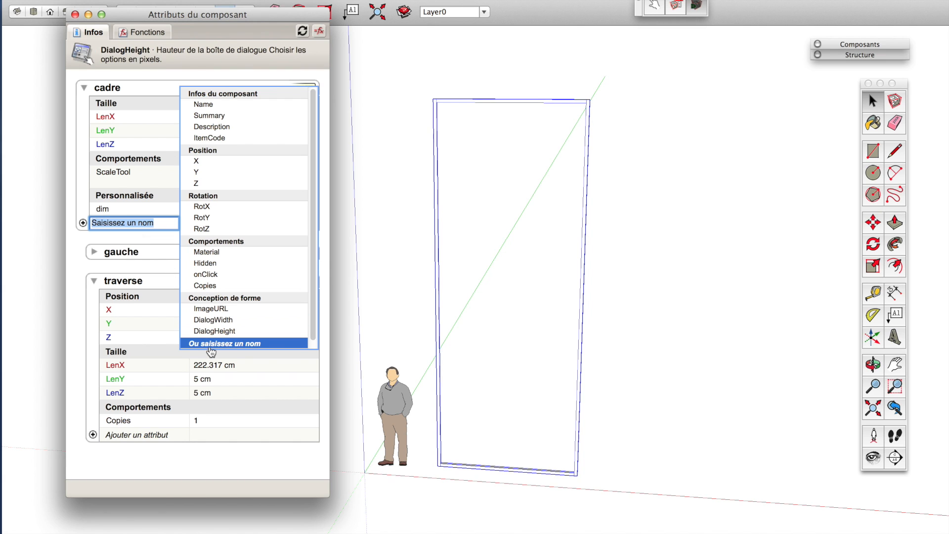
pyautogui.write('n')
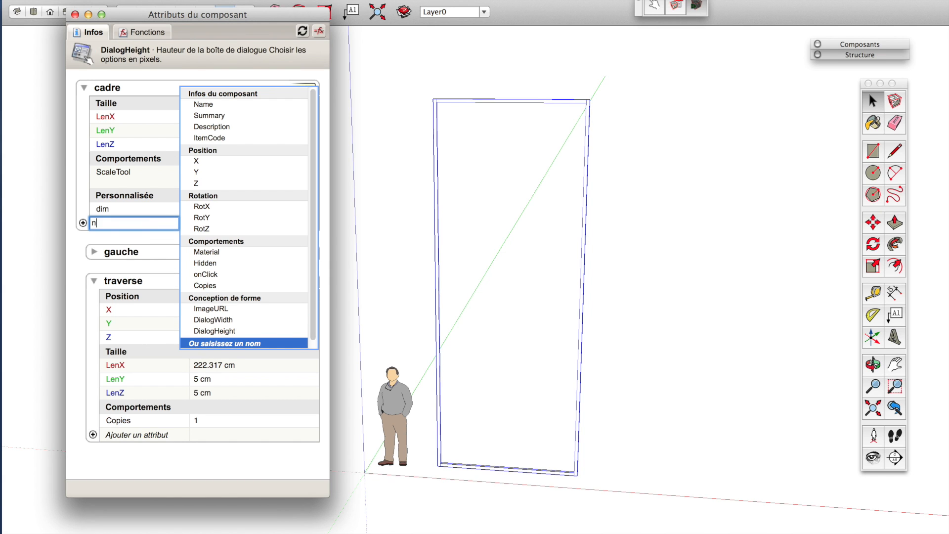
pyautogui.write('ombreTraverse')
pyautogui.press('Return')
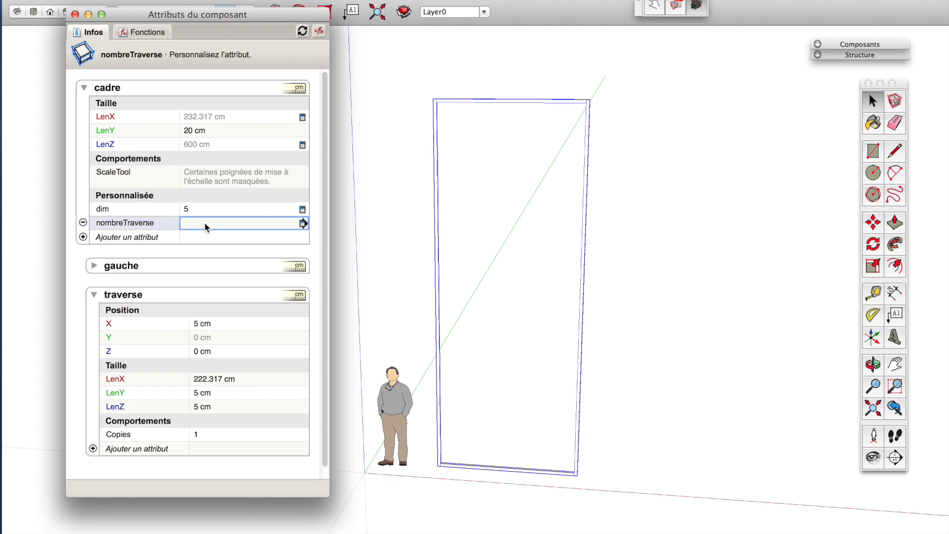
# Rename the dim attribute to A0_dim.
pyautogui.doubleClick(113, 211)
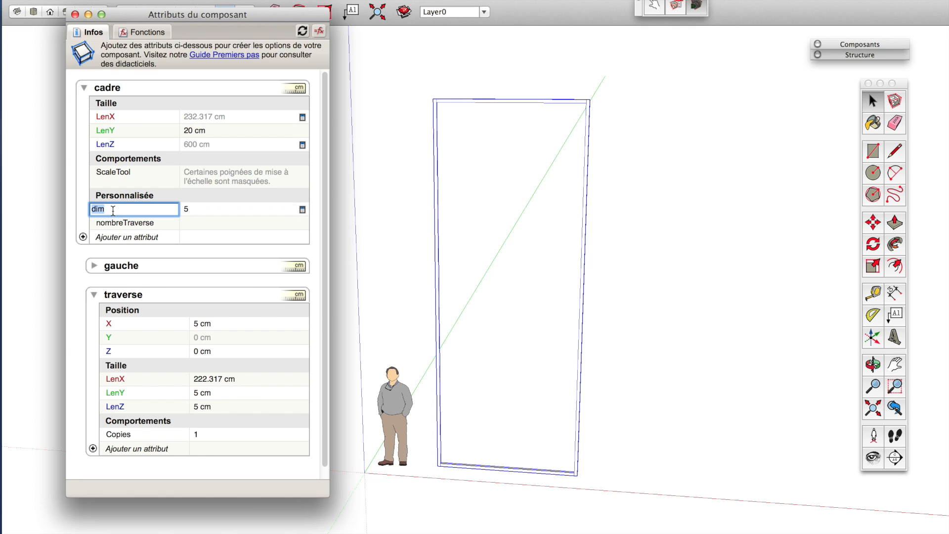
pyautogui.press('Left')
pyautogui.write('A')
pyautogui.write('_')
pyautogui.write('0')
pyautogui.press('Return')
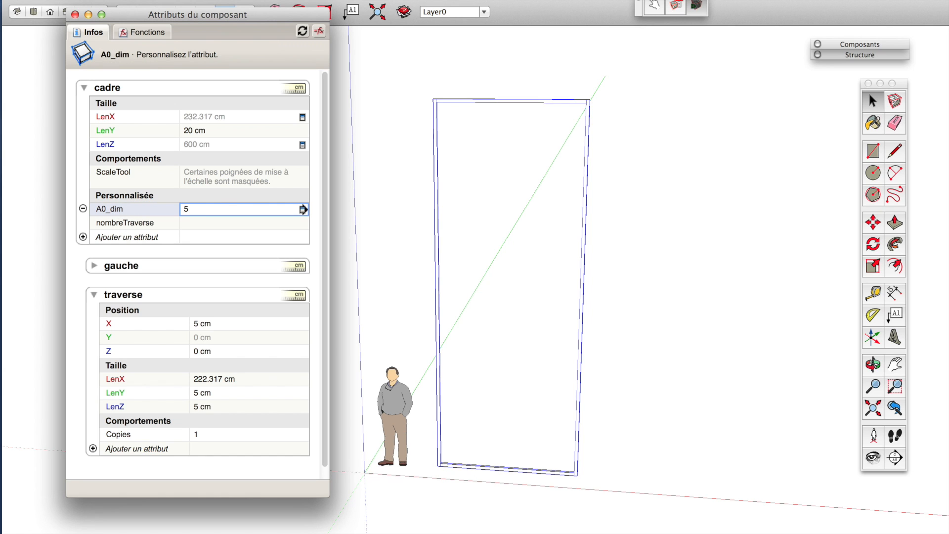
# Rename the nombreTraverse attribute to B0_nombreTraverse.
pyautogui.doubleClick(120, 223)
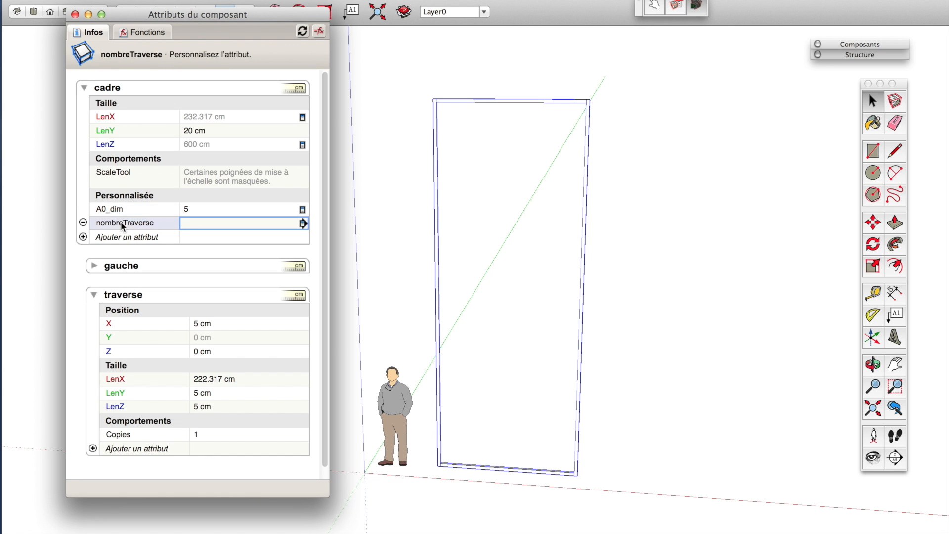
pyautogui.click(96, 224)
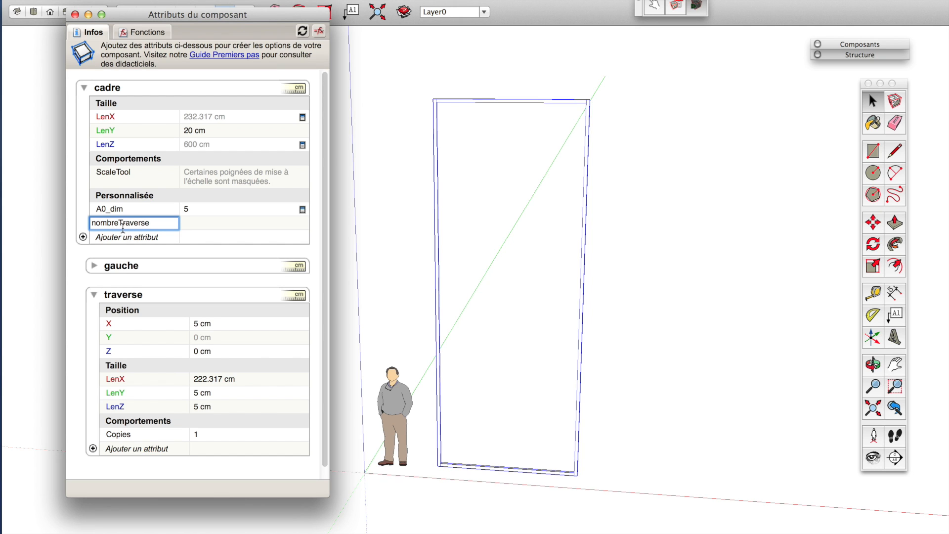
pyautogui.write('B0-')
pyautogui.press('BackSpace')
pyautogui.write('_')
pyautogui.press('Return')
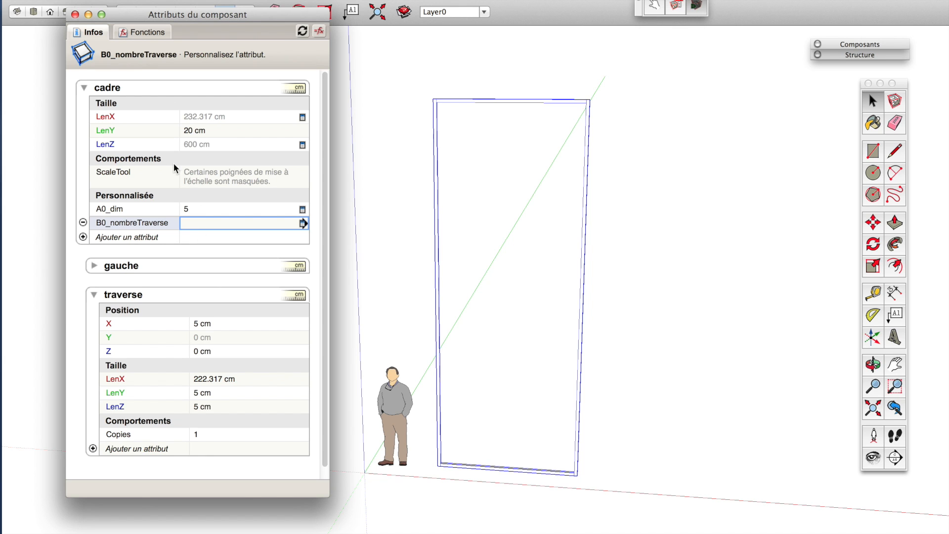
# Add another custom attribute to cadre named B0_entraxeMini.
pyautogui.click(198, 224)
pyautogui.click(83, 237)
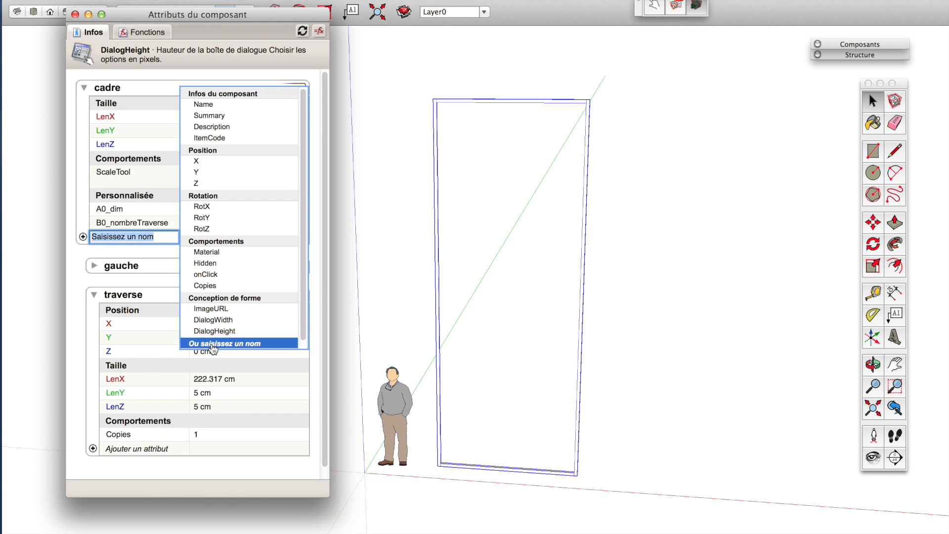
pyautogui.write('En')
pyautogui.press('BackSpace')
pyautogui.press('BackSpace')
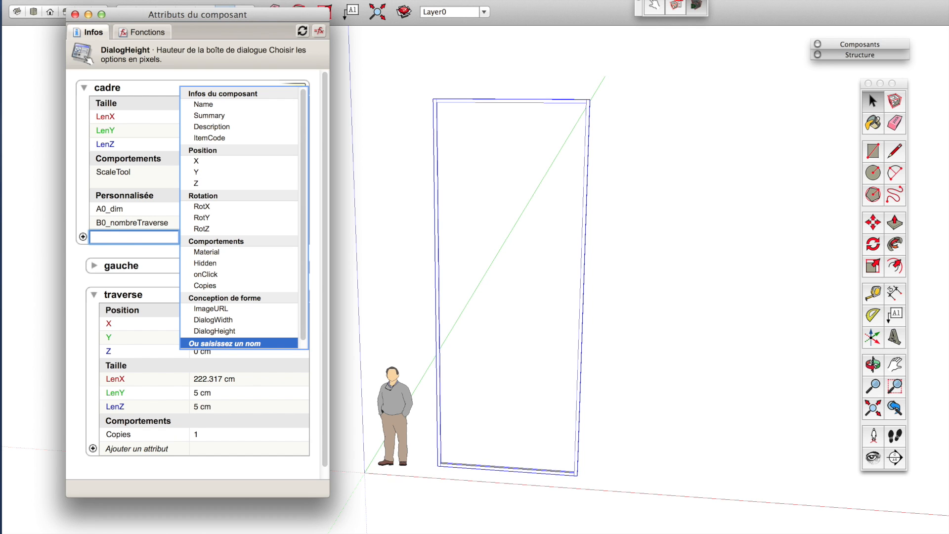
pyautogui.write('B0_entraxeMini')
pyautogui.press('Return')
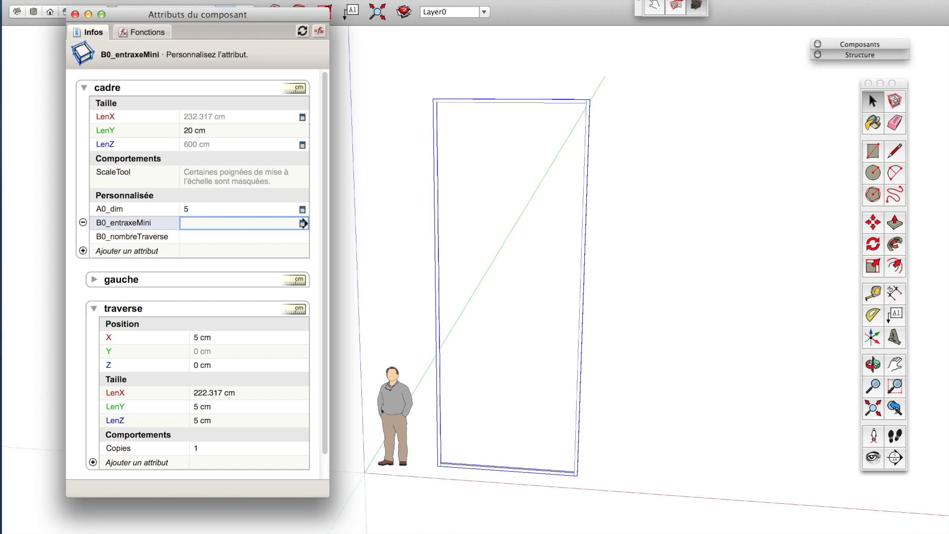
# Rename B0_nombreTraverse to B1_nombreTraverse.
pyautogui.click(111, 236)
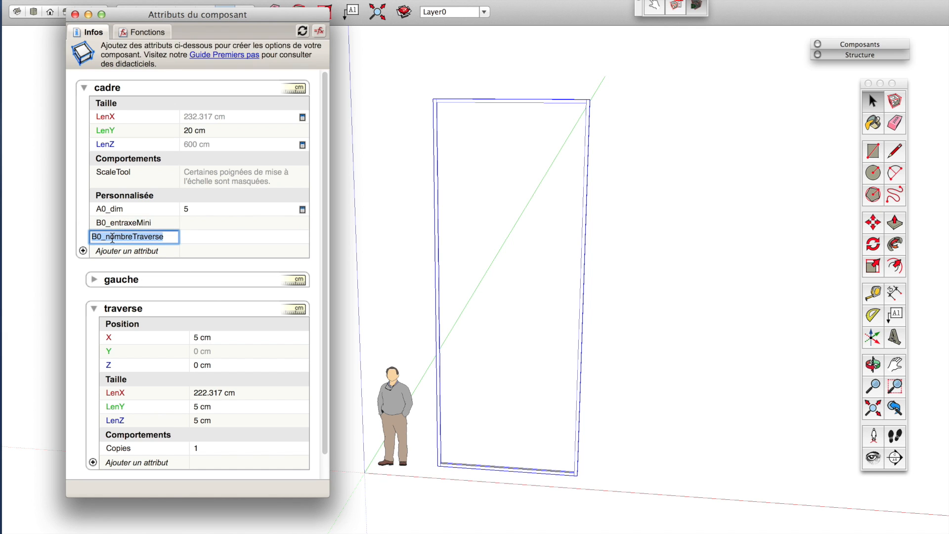
pyautogui.press('BackSpace')
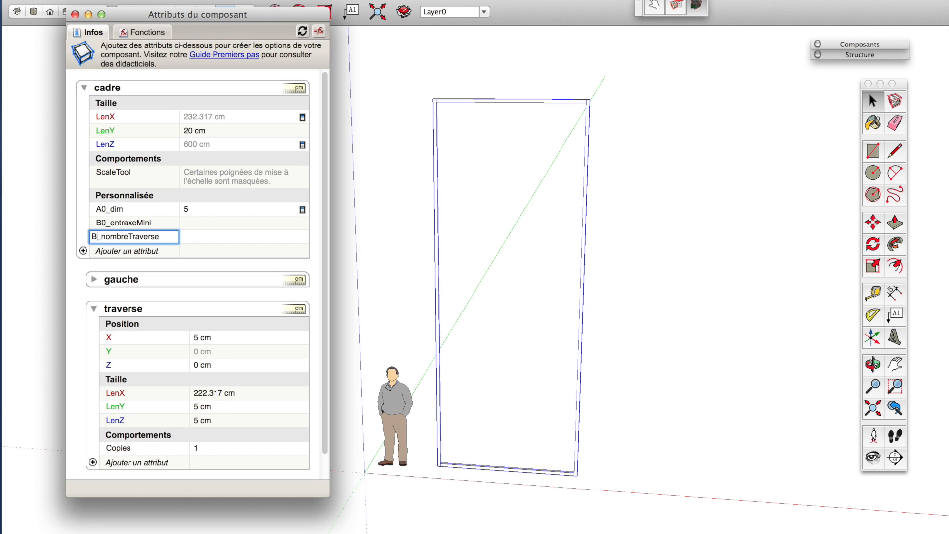
pyautogui.write('1')
pyautogui.press('Return')
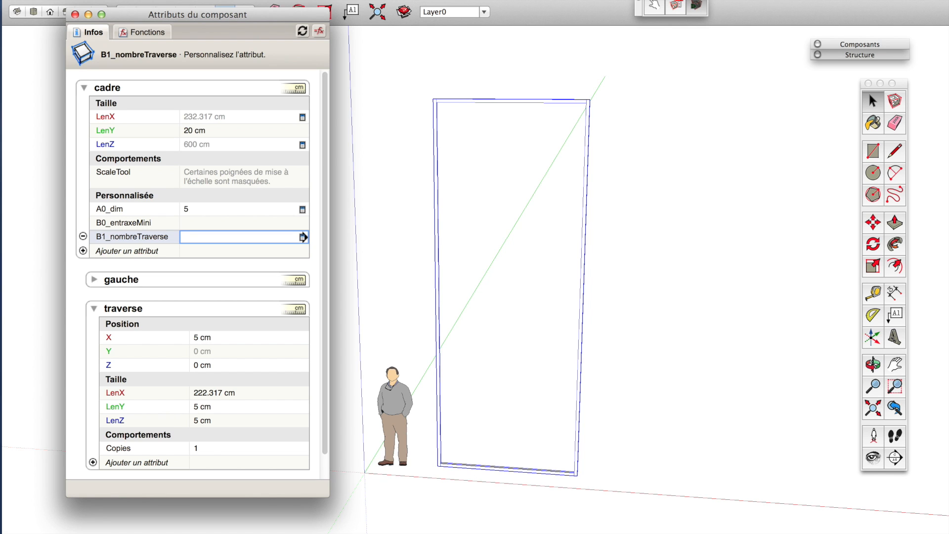
# Set the B0_entraxeMini attribute value to =100.
pyautogui.click(200, 223)
pyautogui.click(199, 240)
pyautogui.click(197, 223)
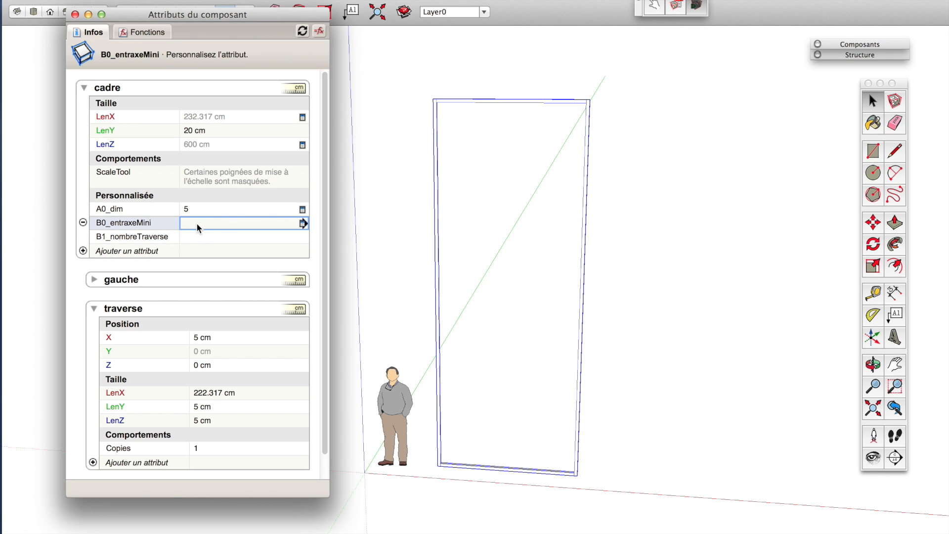
pyautogui.click(197, 222)
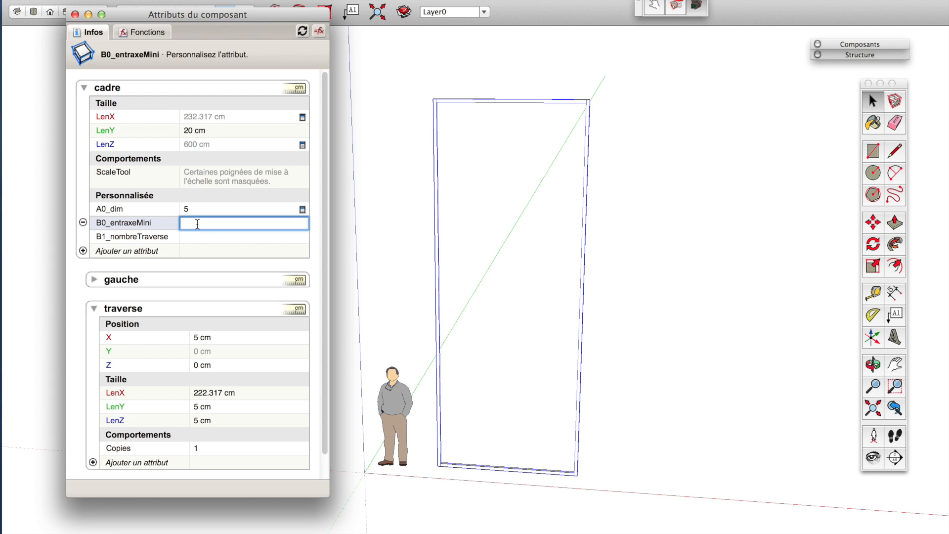
pyautogui.write('=100')
pyautogui.press('Return')
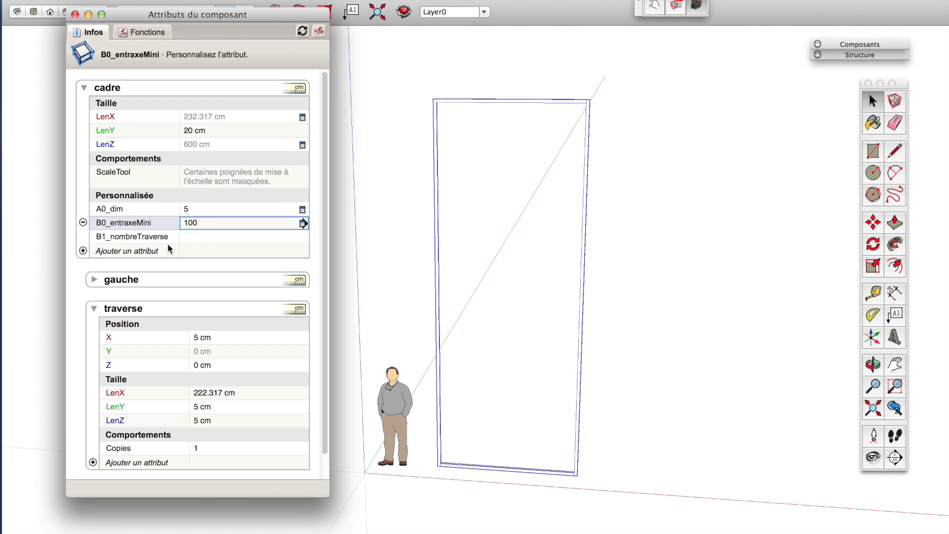
# Set B1_nombreTraverse to the formula =LenZ/(B0_entraxeMini+A0_dim) by referencing the attributes.
pyautogui.click(190, 236)
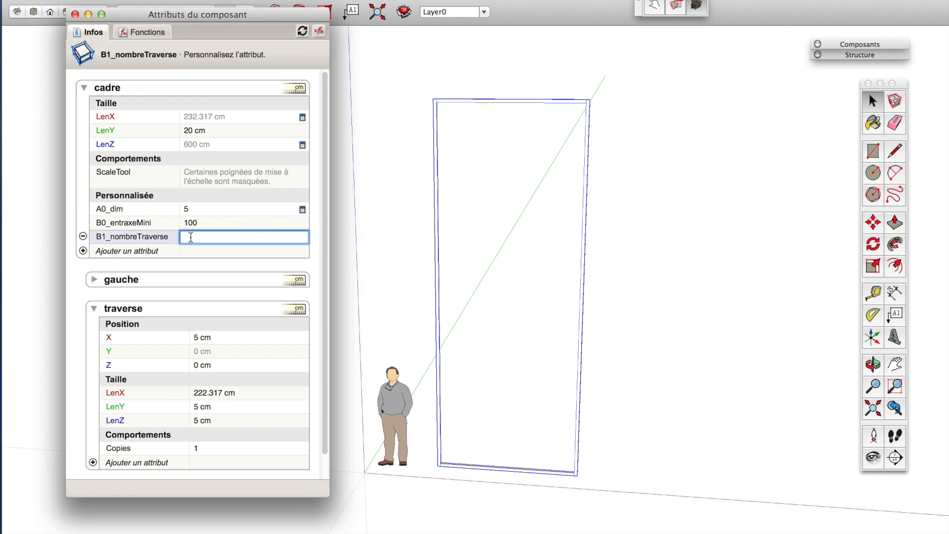
pyautogui.write('=')
pyautogui.click(102, 143)
pyautogui.write('/(')
pyautogui.click(170, 222)
pyautogui.write('=')
pyautogui.press('BackSpace')
pyautogui.write('+')
pyautogui.click(116, 210)
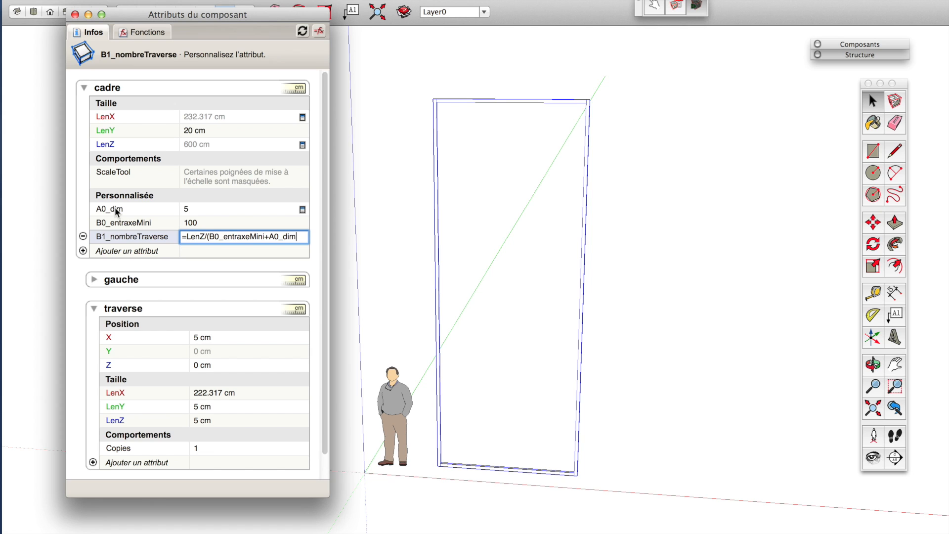
pyautogui.write(')')
pyautogui.press('Return')
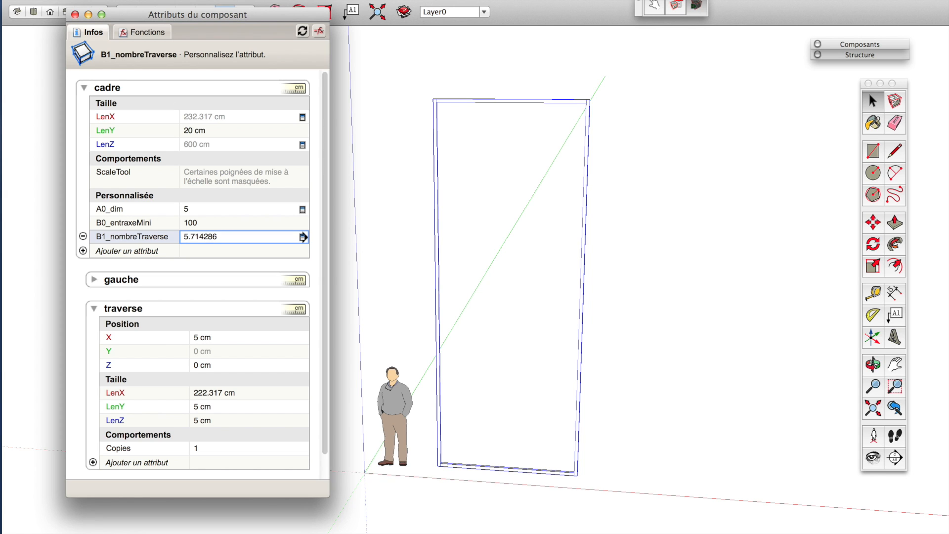
# Pick the CEILING (nombre, précision) function in the Functions list.
pyautogui.click(146, 35)
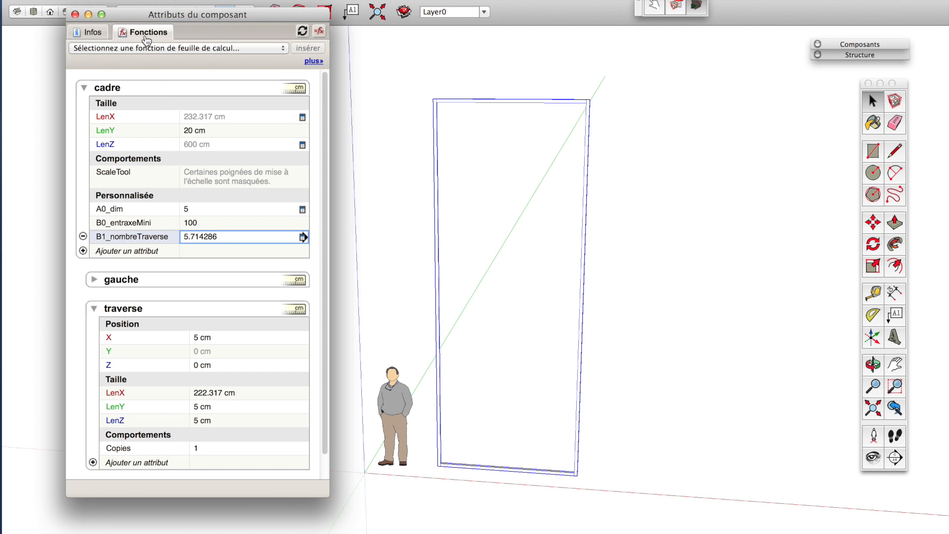
pyautogui.click(151, 48)
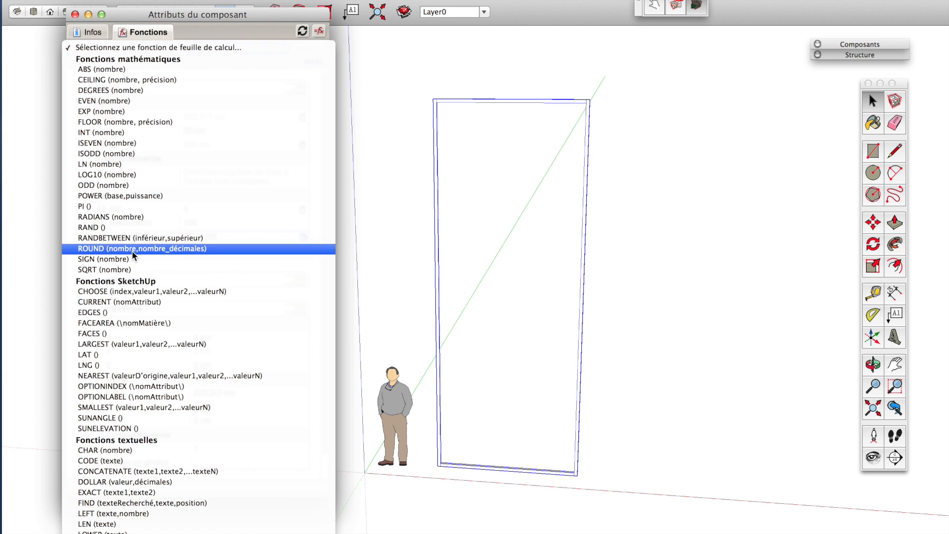
pyautogui.click(145, 80)
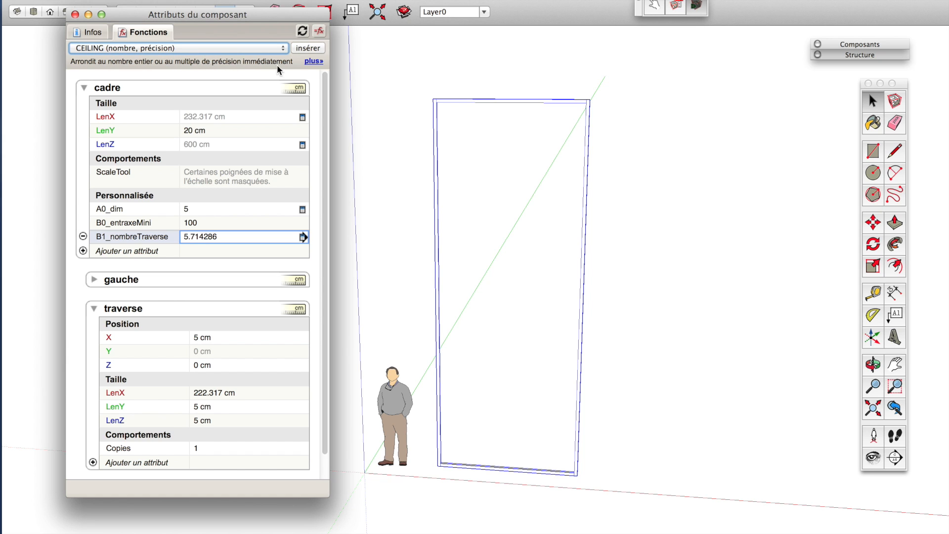
# Open the online help page for the functions, then return to the SketchUp window.
pyautogui.click(315, 62)
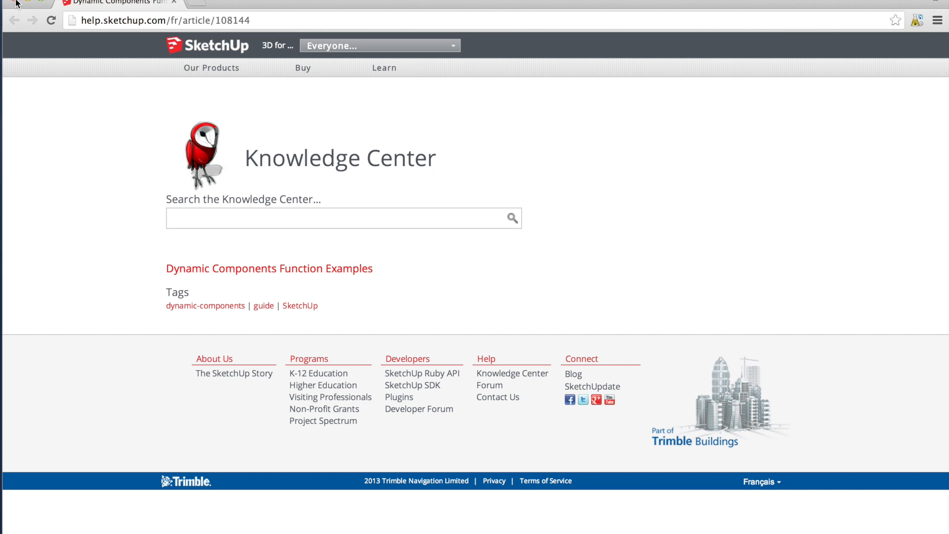
pyautogui.click(15, 2)
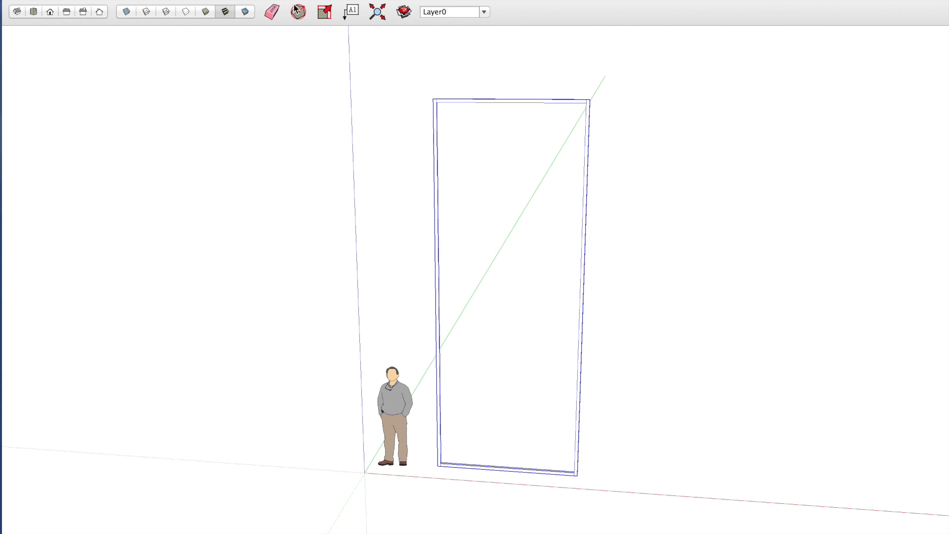
pyautogui.rightClick(496, 469)
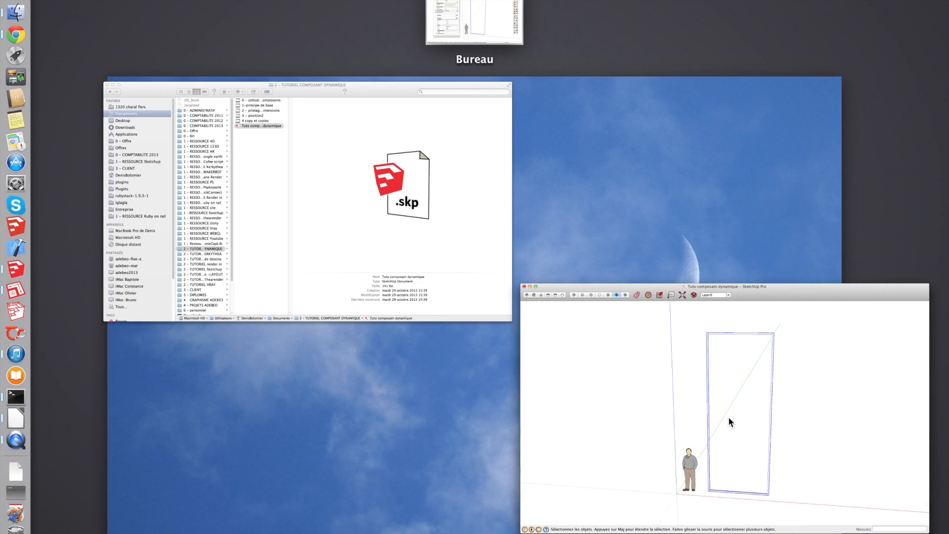
pyautogui.click(728, 422)
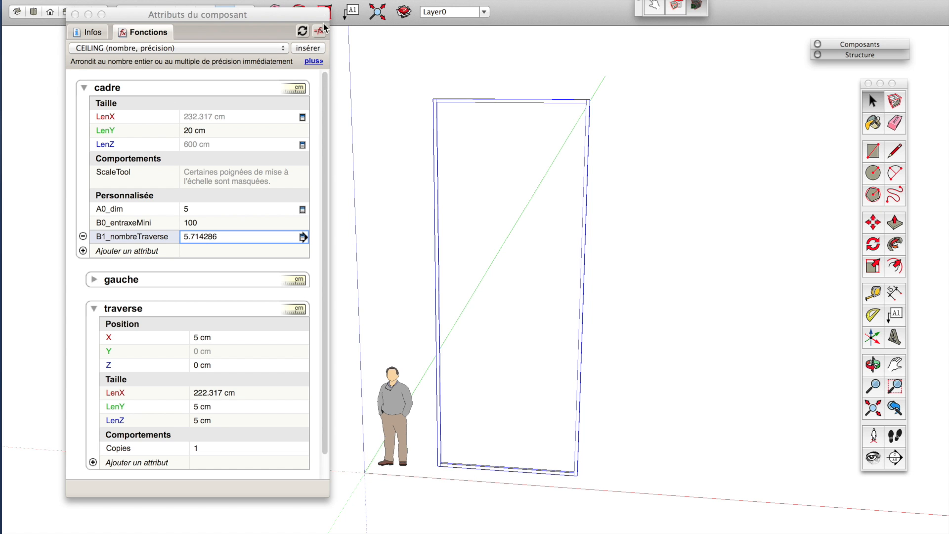
# Wrap the B1_nombreTraverse formula in CEILING so it reads =CEILING(LenZ/(B0_entraxeMini+A0_dim),0).
pyautogui.moveTo(325, 494); pyautogui.dragTo(416, 517)
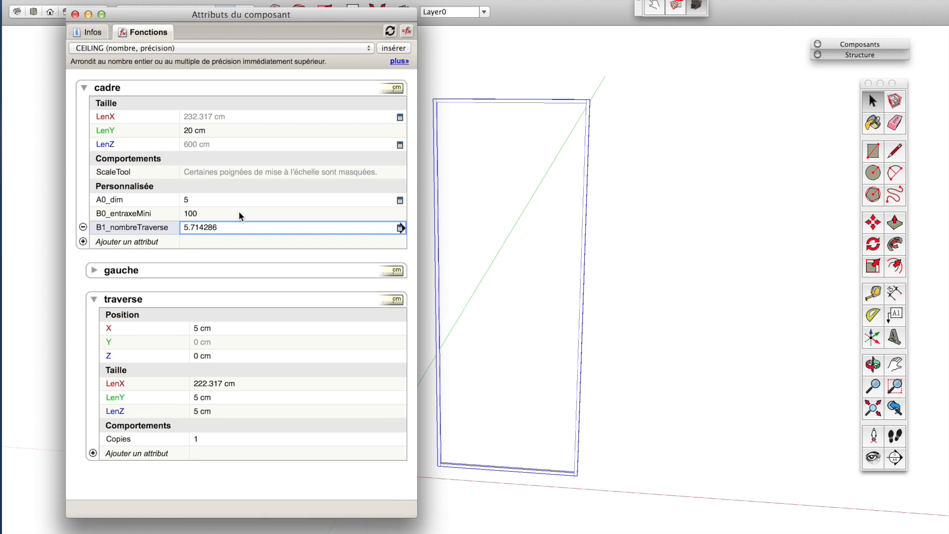
pyautogui.click(226, 228)
pyautogui.doubleClick(226, 228)
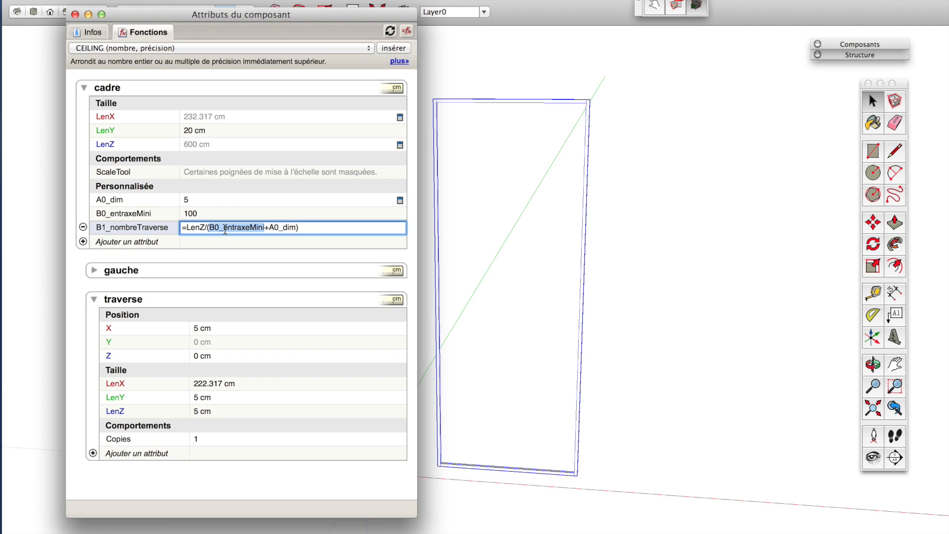
pyautogui.click(187, 228)
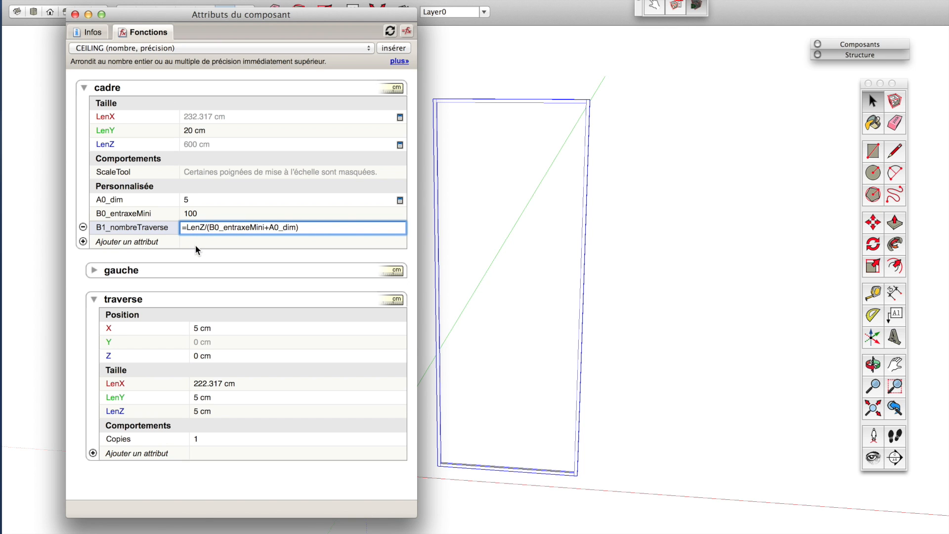
pyautogui.click(404, 48)
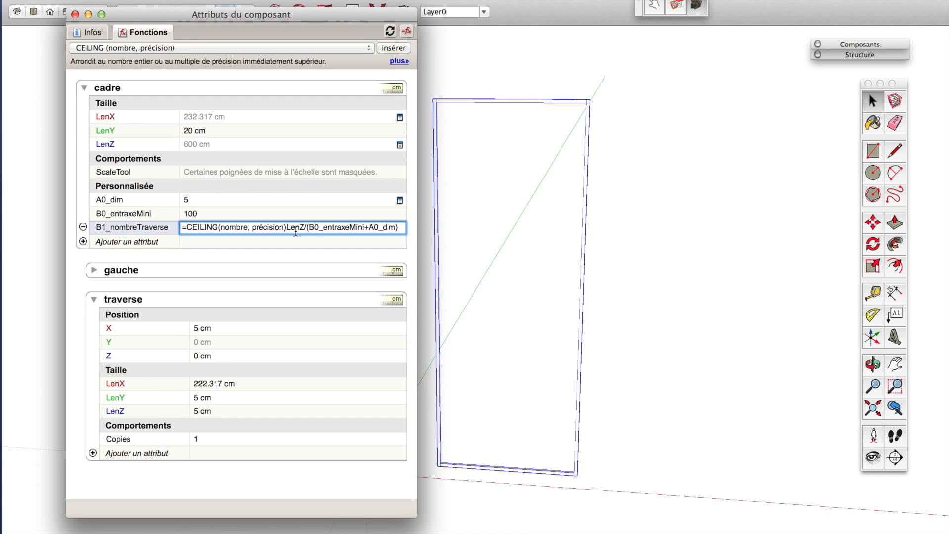
pyautogui.moveTo(286, 229); pyautogui.dragTo(404, 230)
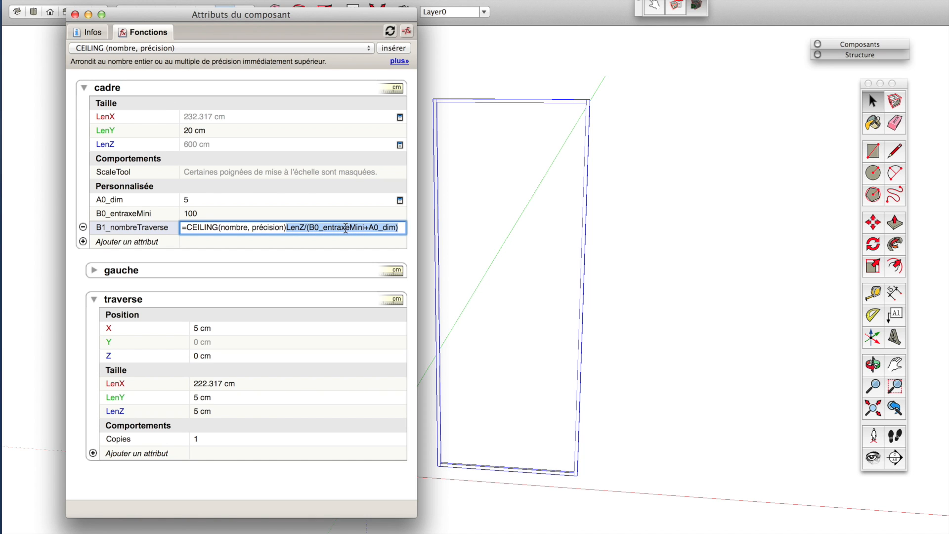
pyautogui.press('super+x')
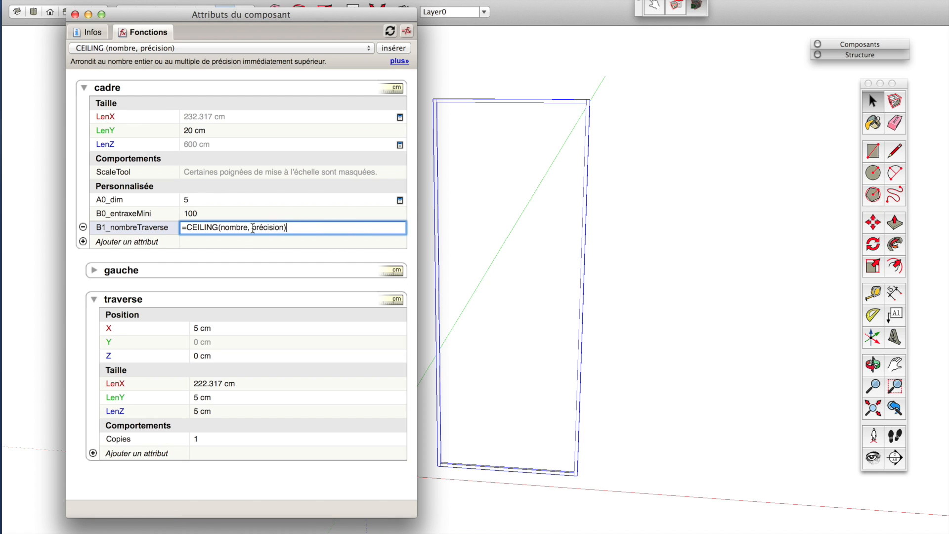
pyautogui.doubleClick(238, 229)
pyautogui.press('super+v')
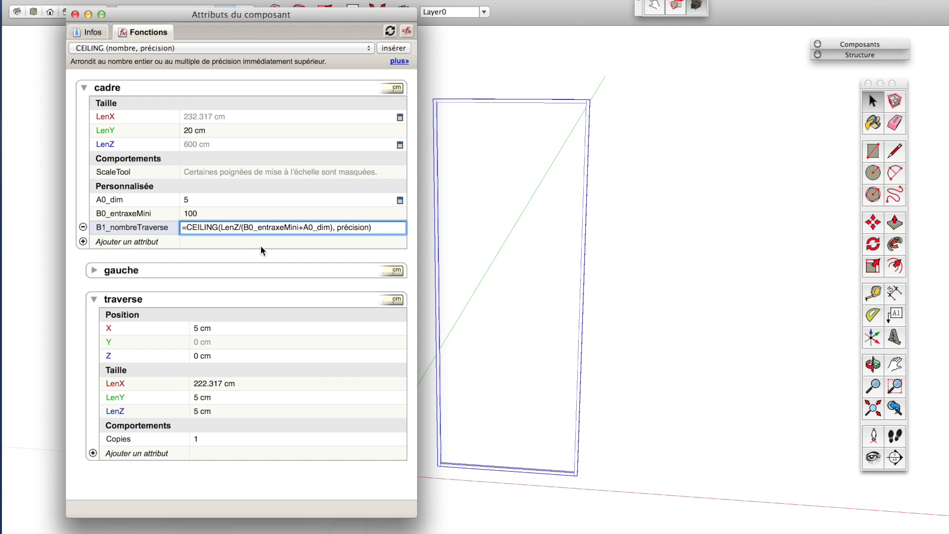
pyautogui.doubleClick(350, 229)
pyautogui.write('0')
pyautogui.press('Return')
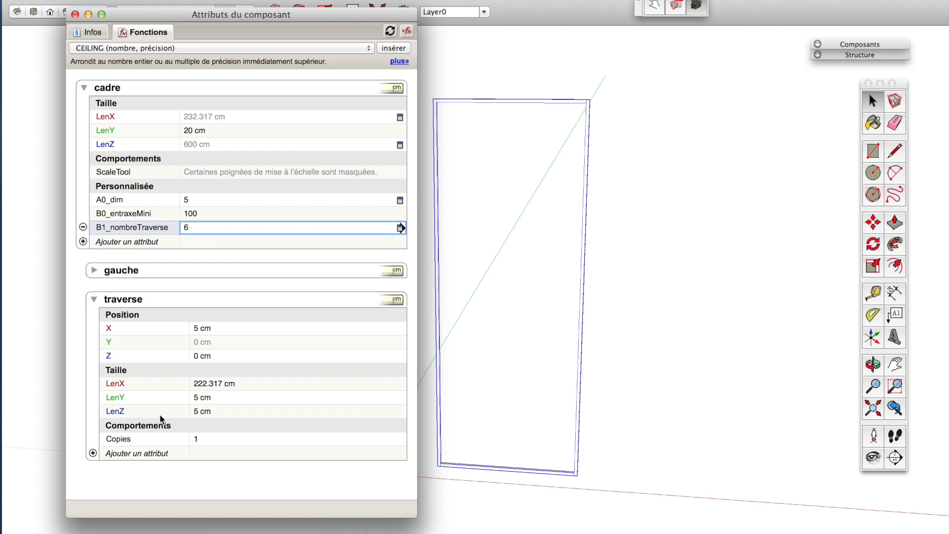
# Set the traverse Copies attribute to the formula =B1_nombreTraverse-1 by referencing the cadre attribute.
pyautogui.click(199, 440)
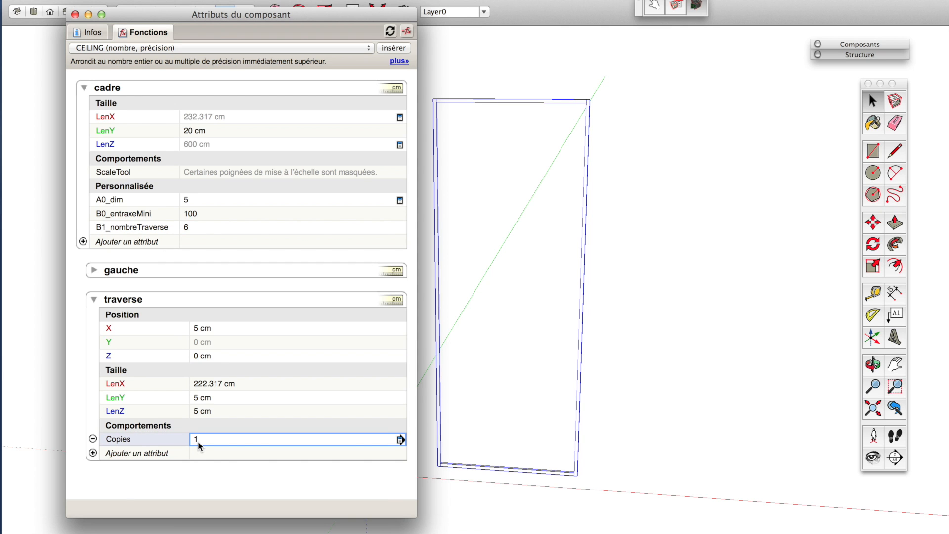
pyautogui.write('=')
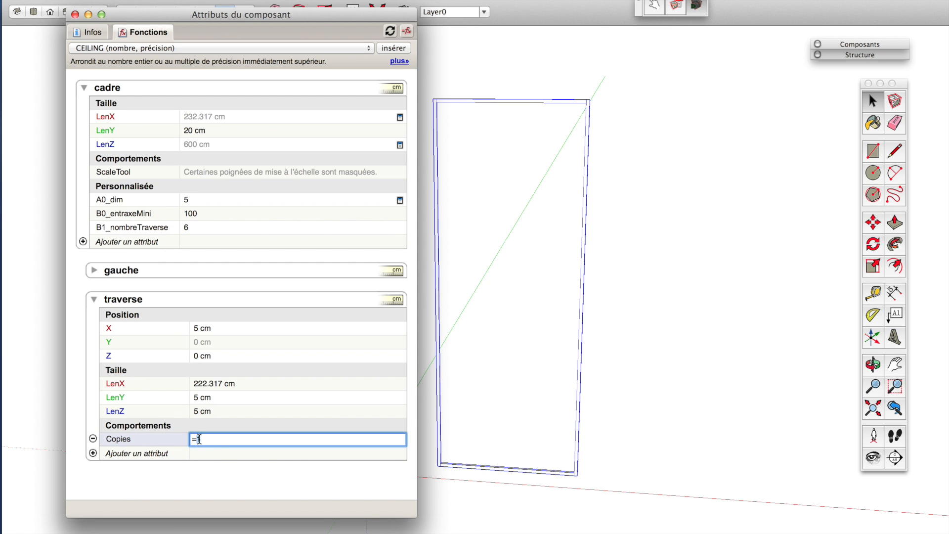
pyautogui.click(130, 227)
pyautogui.write('-1')
pyautogui.press('Return')
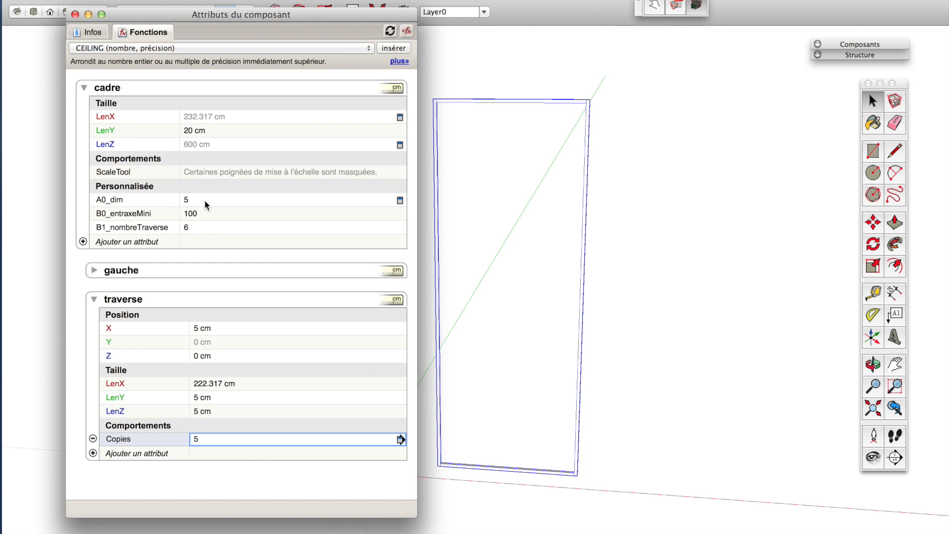
# Open the Structure outliner and expand the cadre component to inspect its crosspiece copies.
pyautogui.click(217, 413)
pyautogui.click(215, 435)
pyautogui.click(380, 0)
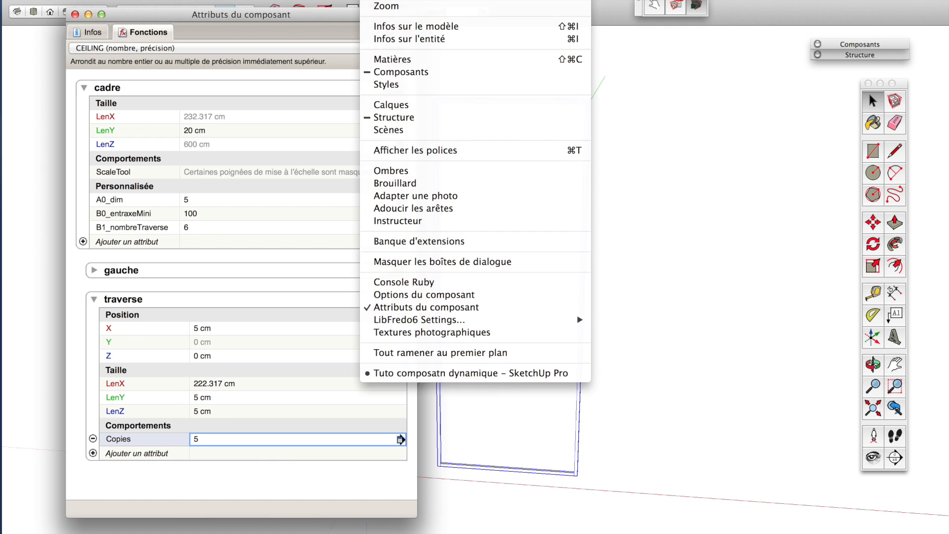
pyautogui.click(424, 119)
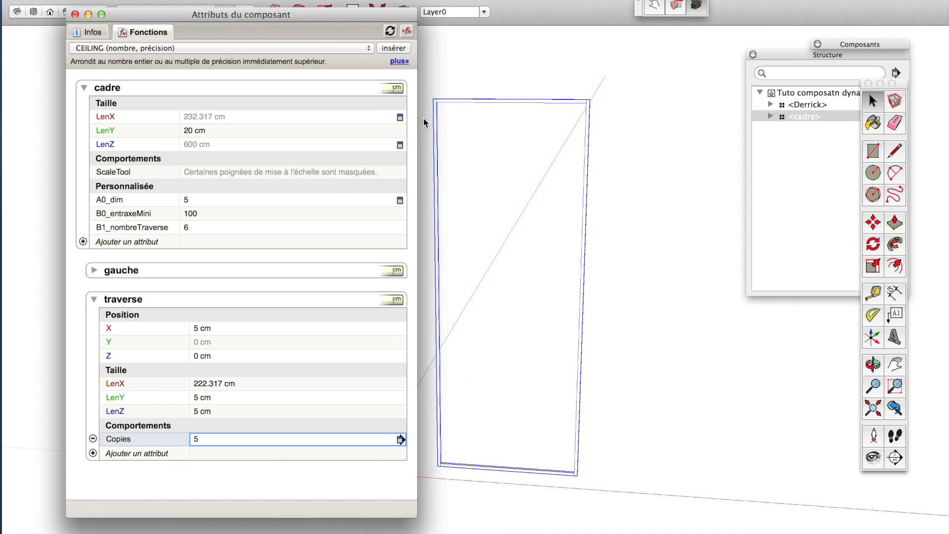
pyautogui.moveTo(811, 56); pyautogui.dragTo(740, 54)
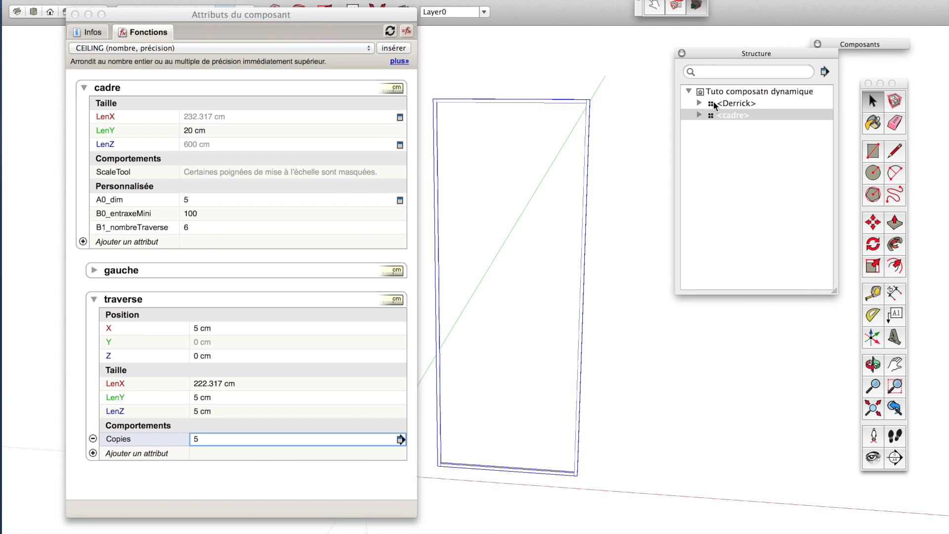
pyautogui.click(700, 115)
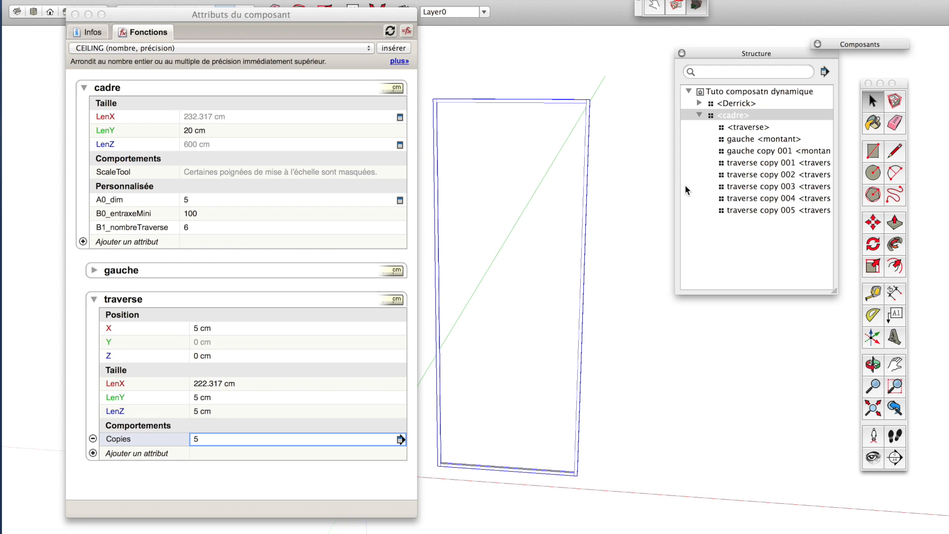
# Add a new custom attribute named B2_entraxeCalcule to the cadre component.
pyautogui.click(218, 90)
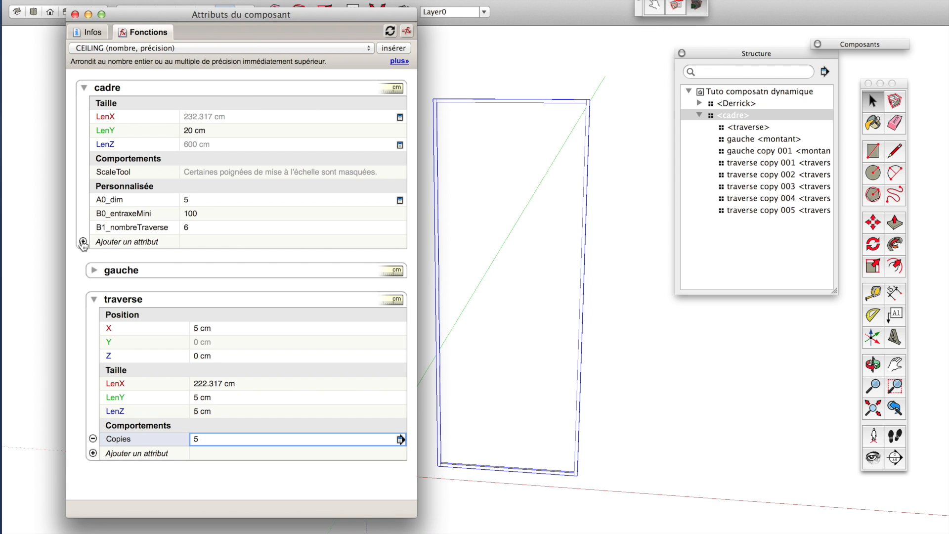
pyautogui.click(121, 242)
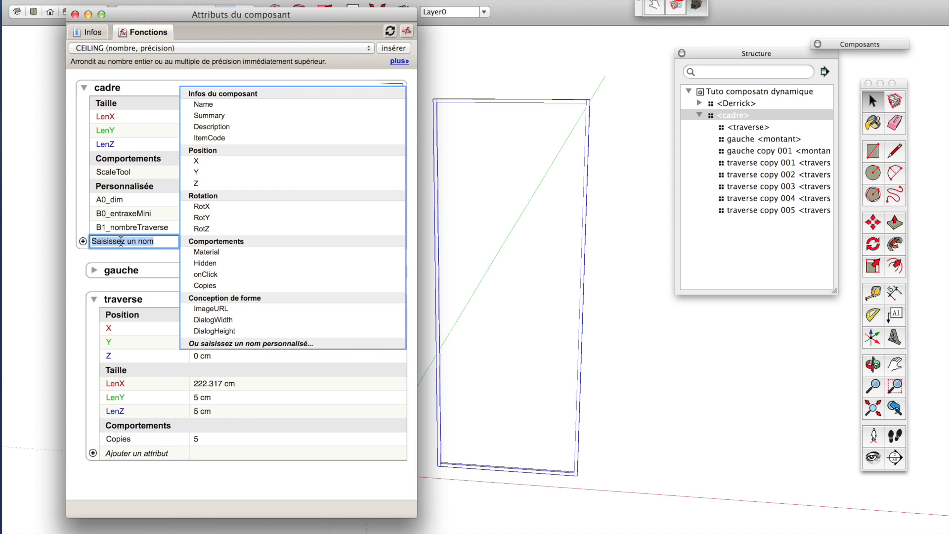
pyautogui.write('B2')
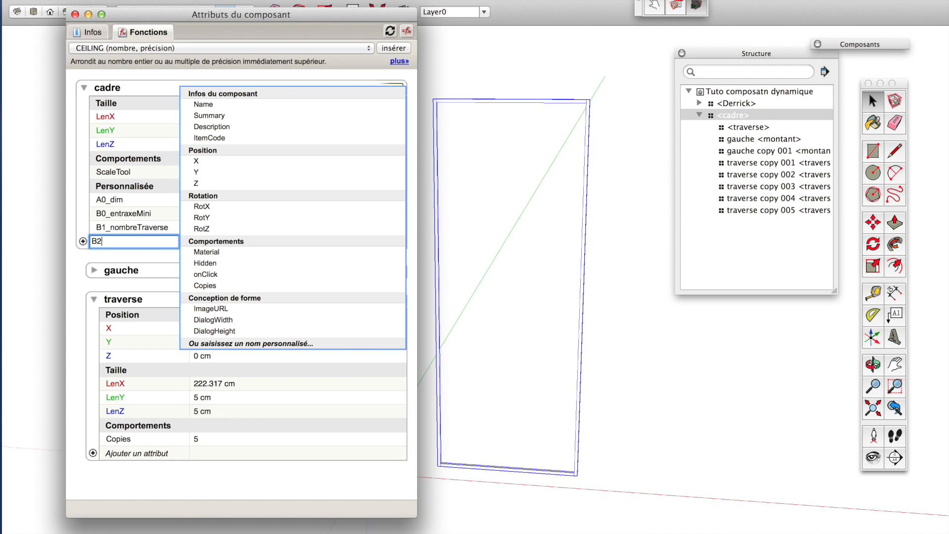
pyautogui.write('_')
pyautogui.write('entrax')
pyautogui.write('e')
pyautogui.write('Reel')
pyautogui.press('BackSpace')
pyautogui.press('BackSpace')
pyautogui.press('BackSpace')
pyautogui.press('BackSpace')
pyautogui.write('Calcl')
pyautogui.press('BackSpace')
pyautogui.write('le')
pyautogui.press('Return')
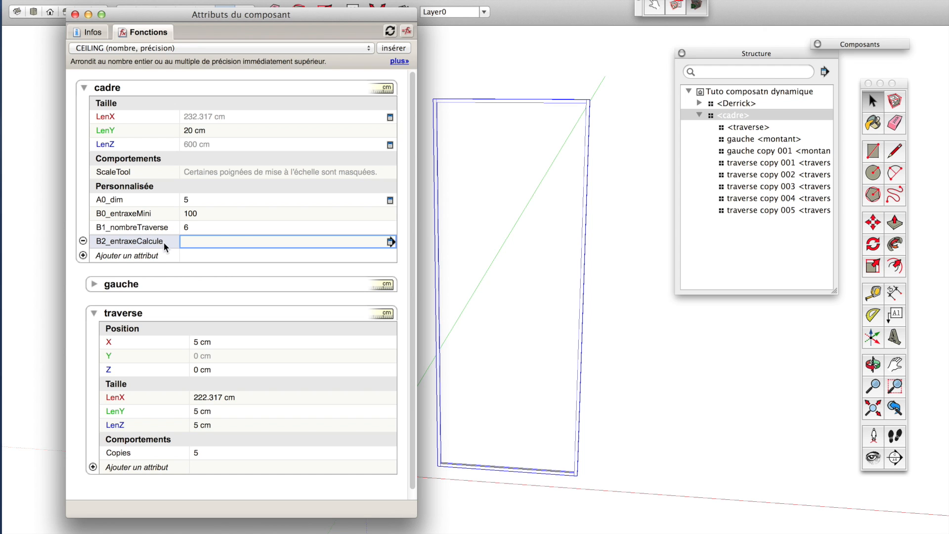
# Rename the B0_entraxeMini attribute to B0_entraxeMax.
pyautogui.doubleClick(151, 214)
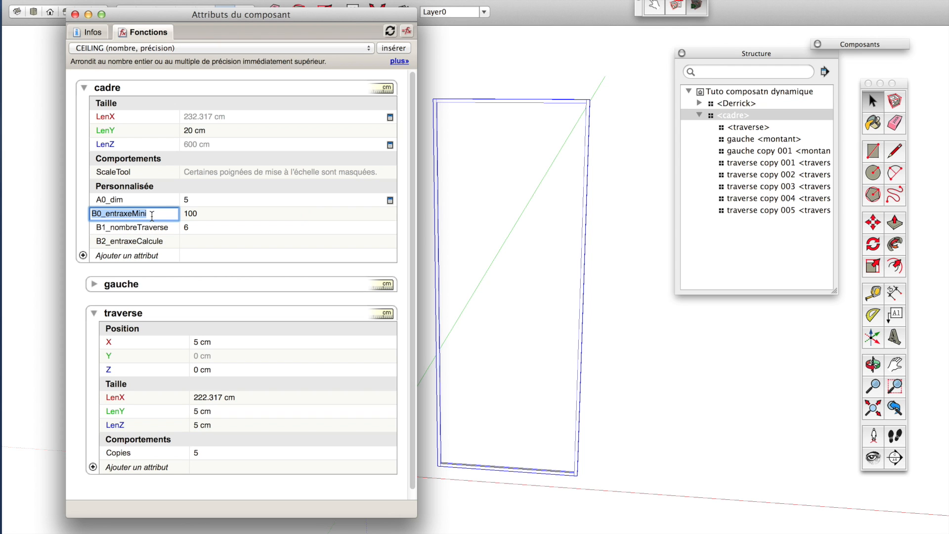
pyautogui.press('BackSpace')
pyautogui.press('BackSpace')
pyautogui.press('BackSpace')
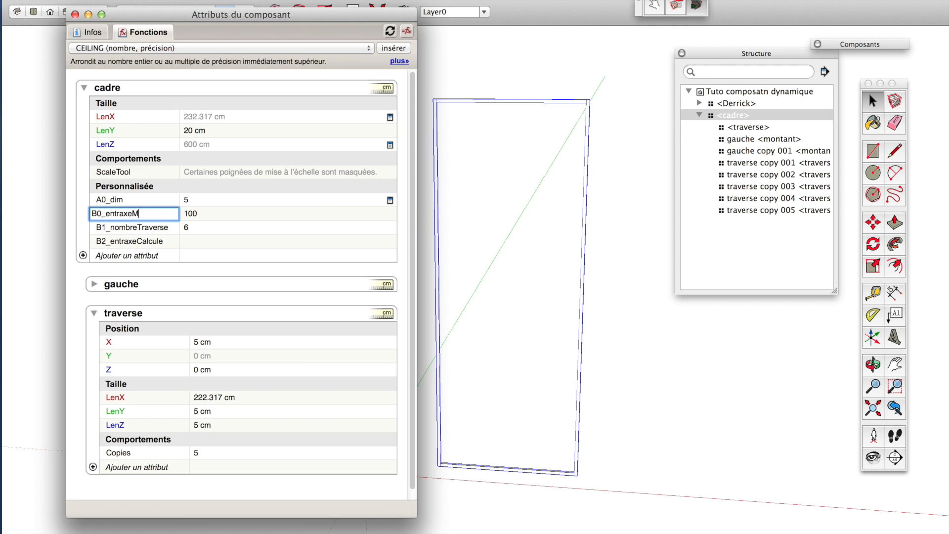
pyautogui.write('ax')
pyautogui.press('Tab')
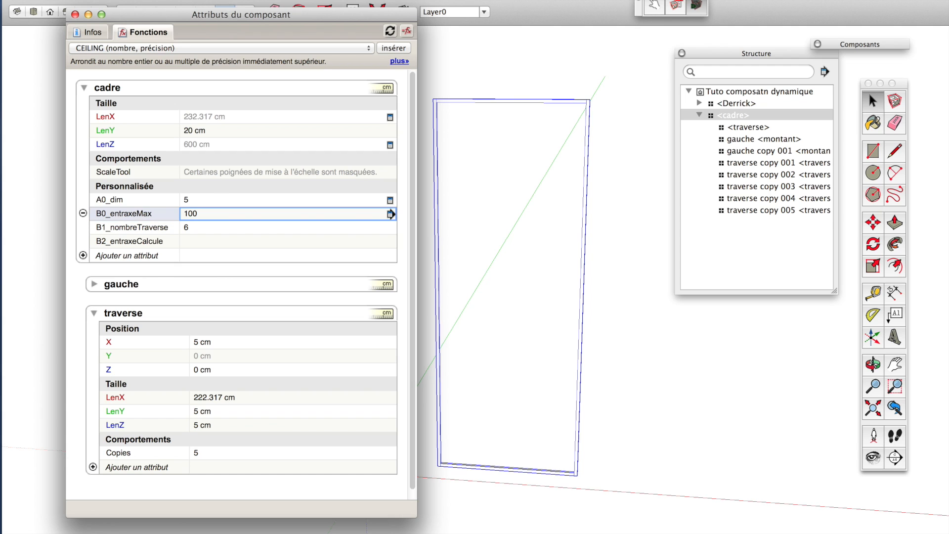
# Set B2_entraxeCalcule to the formula =LenZ/(B1_nombreTraverse-1) by referencing the attributes.
pyautogui.click(194, 244)
pyautogui.write('=')
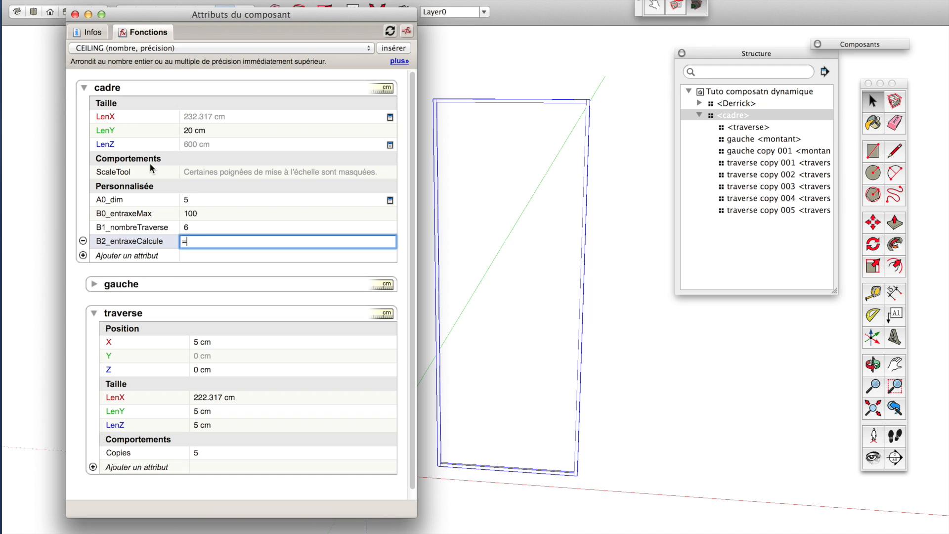
pyautogui.click(120, 148)
pyautogui.write('/(')
pyautogui.click(129, 226)
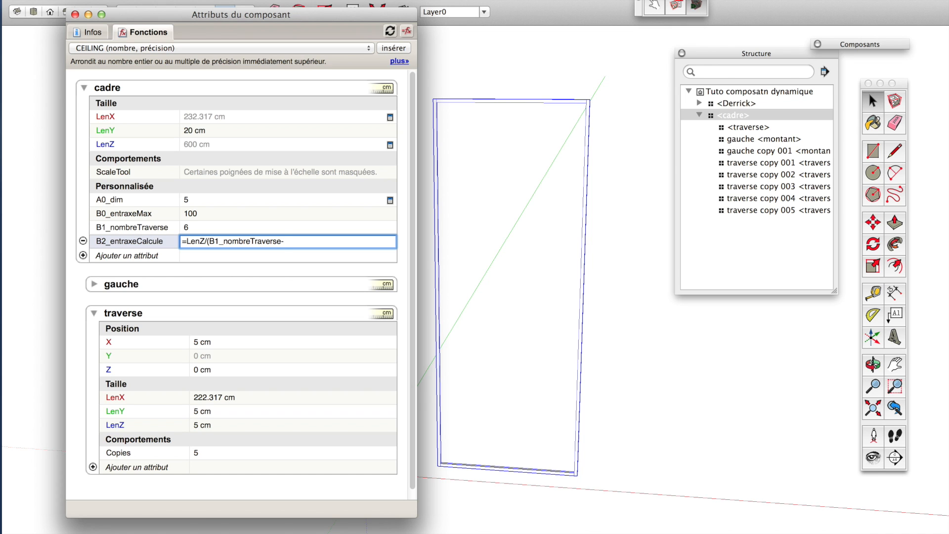
pyautogui.write('-1)')
pyautogui.press('Return')
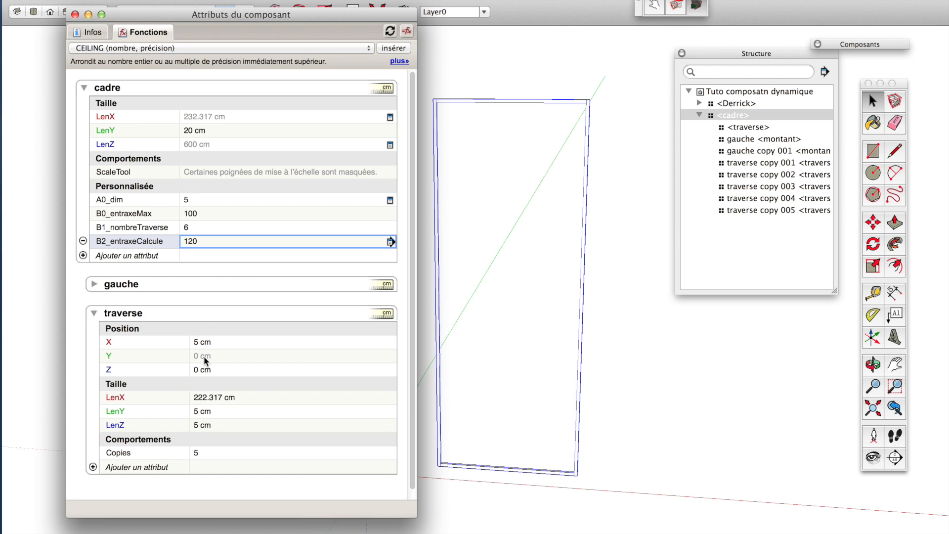
# Replace the traverse Z position formula with =COPY*cadre!B2_entraxeCalcule.
pyautogui.click(200, 369)
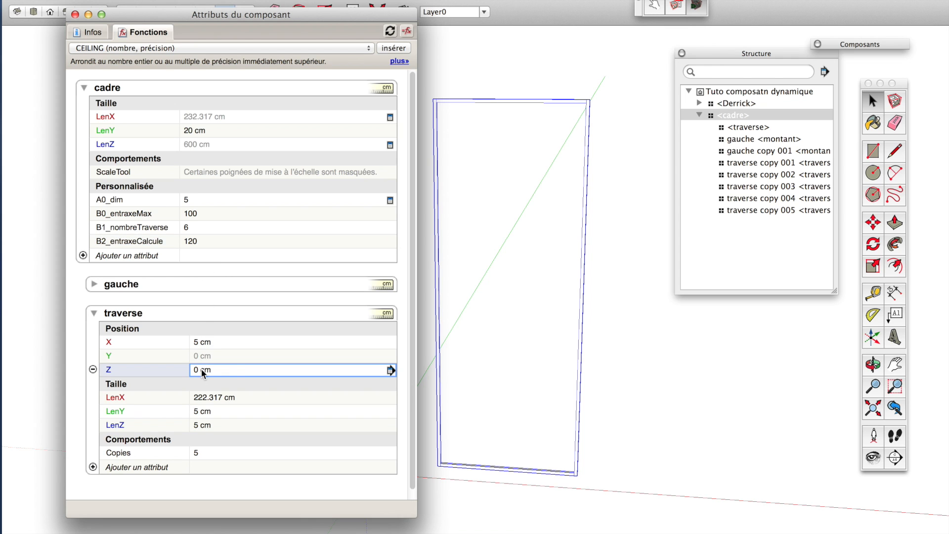
pyautogui.write('=IF(COPY=1,cadre!LenZ-cadre!A0_dim,0)')
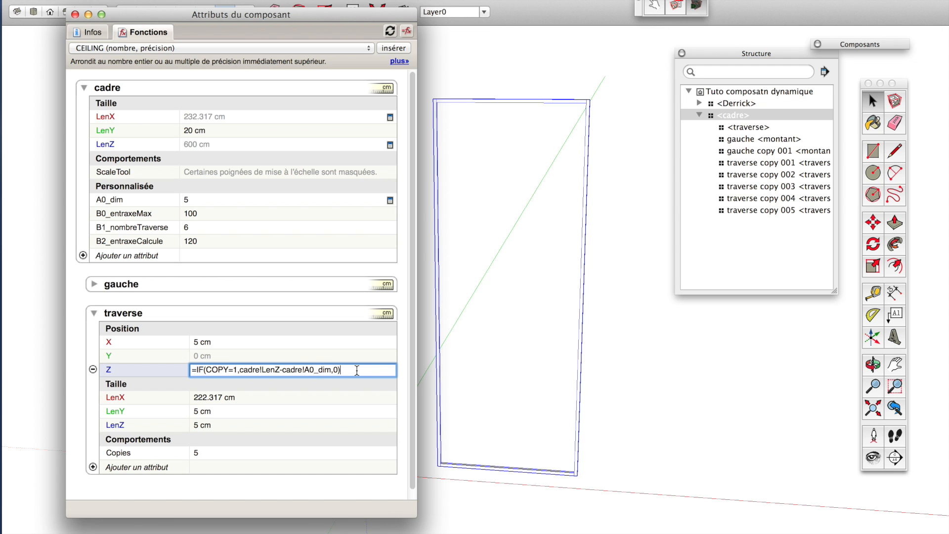
pyautogui.moveTo(344, 370); pyautogui.dragTo(193, 363)
pyautogui.press('BackSpace')
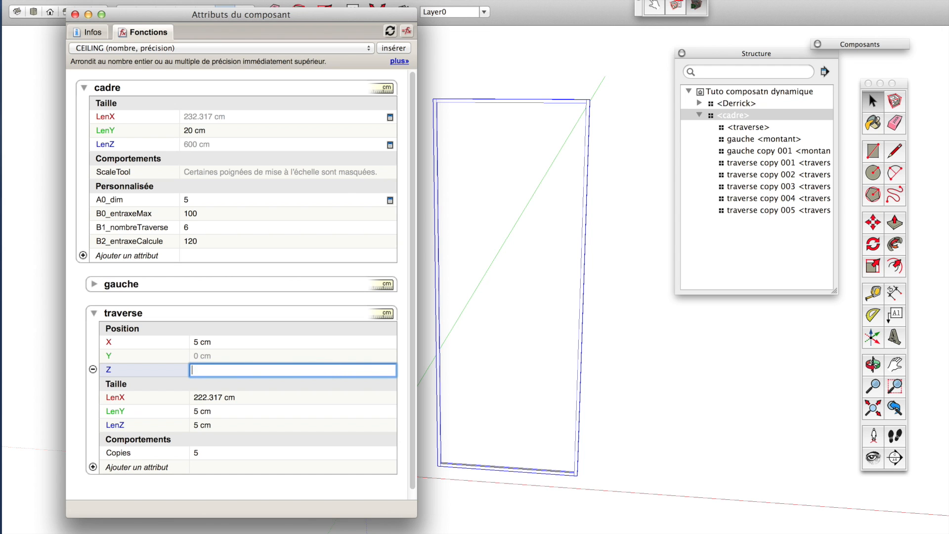
pyautogui.write('=COPY')
pyautogui.write('$')
pyautogui.press('BackSpace')
pyautogui.write('*')
pyautogui.click(147, 241)
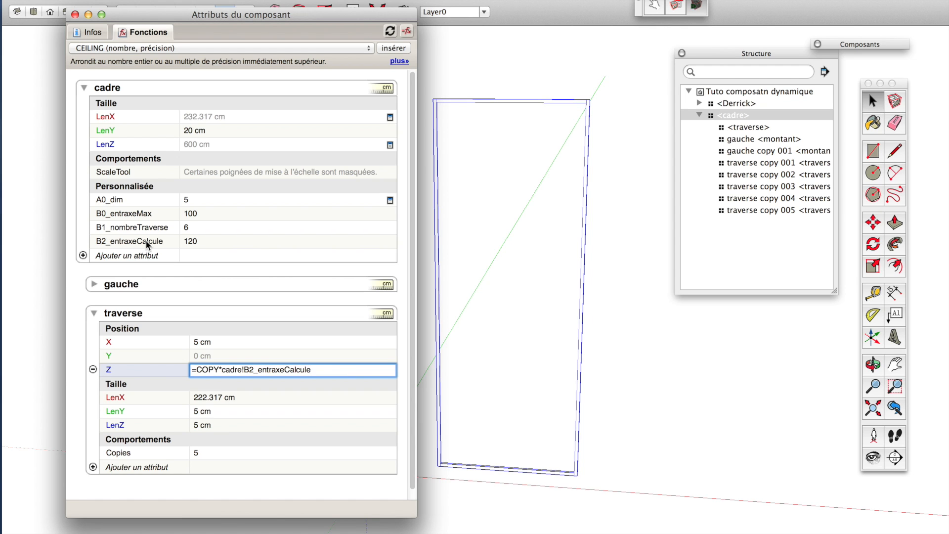
pyautogui.press('Return')
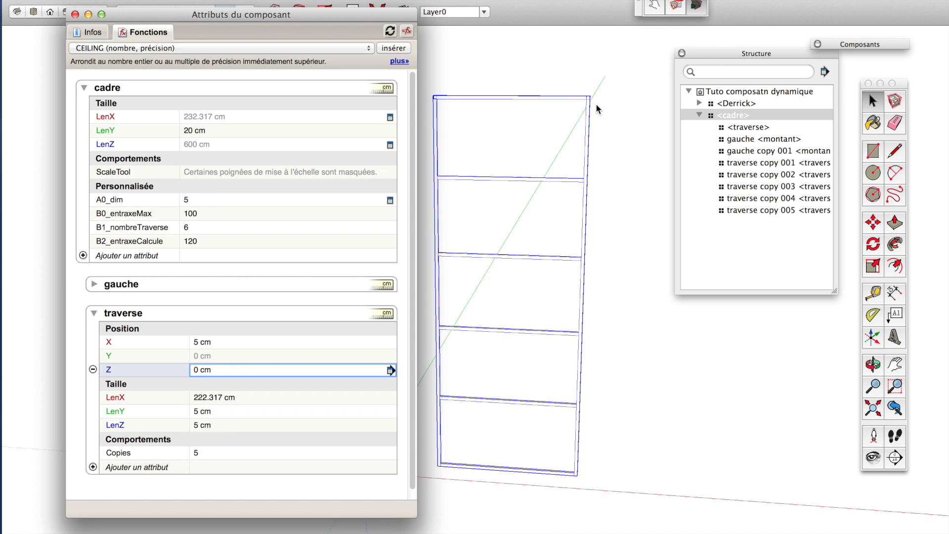
# Examine the crosspiece positions at the top of the frame and the B2_entraxeCalcule formula.
pyautogui.scroll(3, 589, 98)
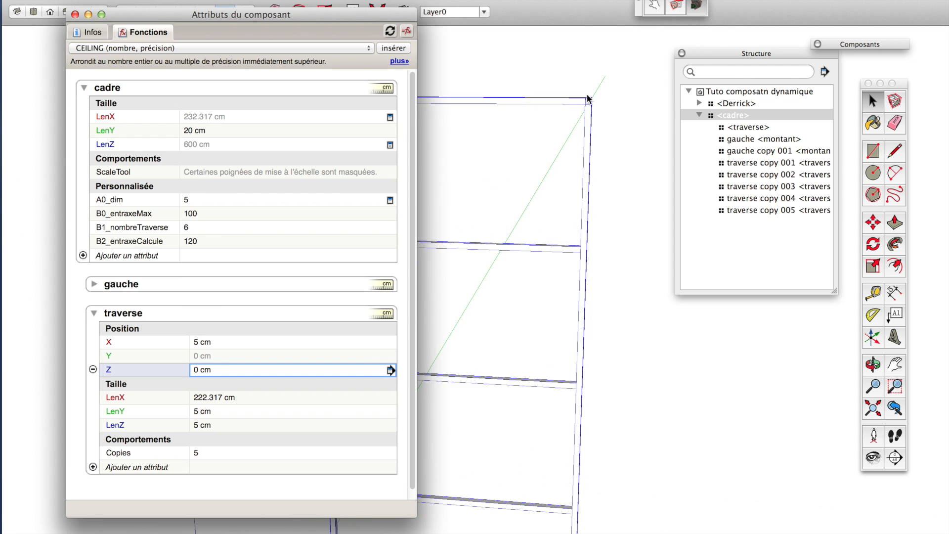
pyautogui.scroll(5, 588, 99)
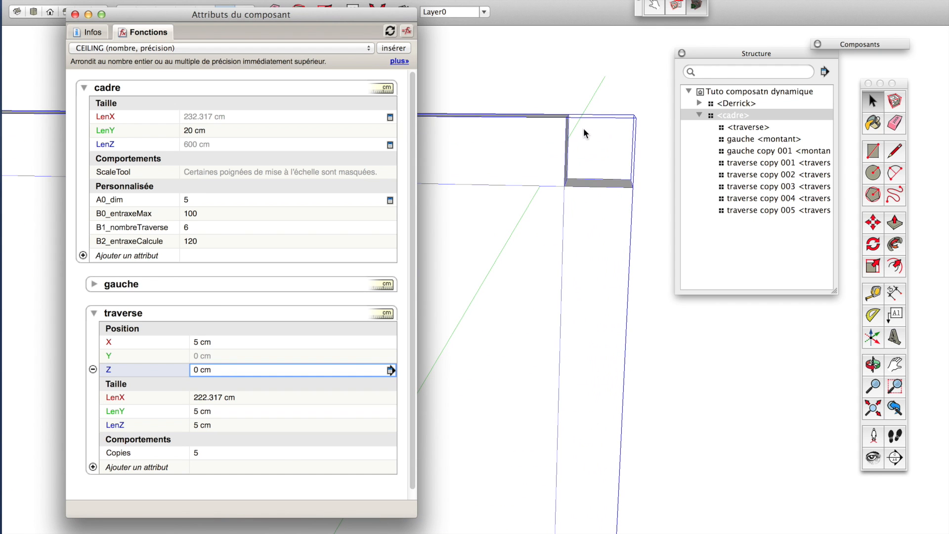
pyautogui.scroll(-4, 565, 135)
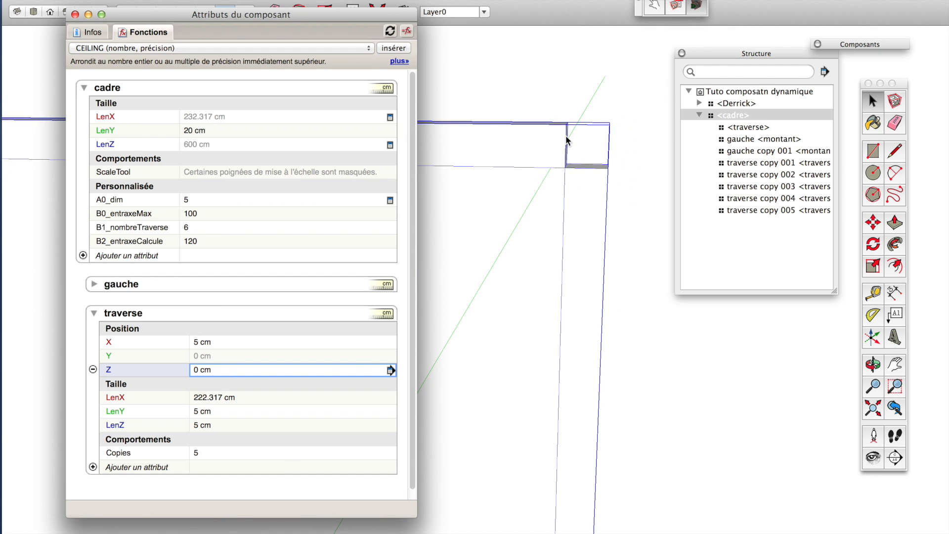
pyautogui.scroll(-3, 566, 136)
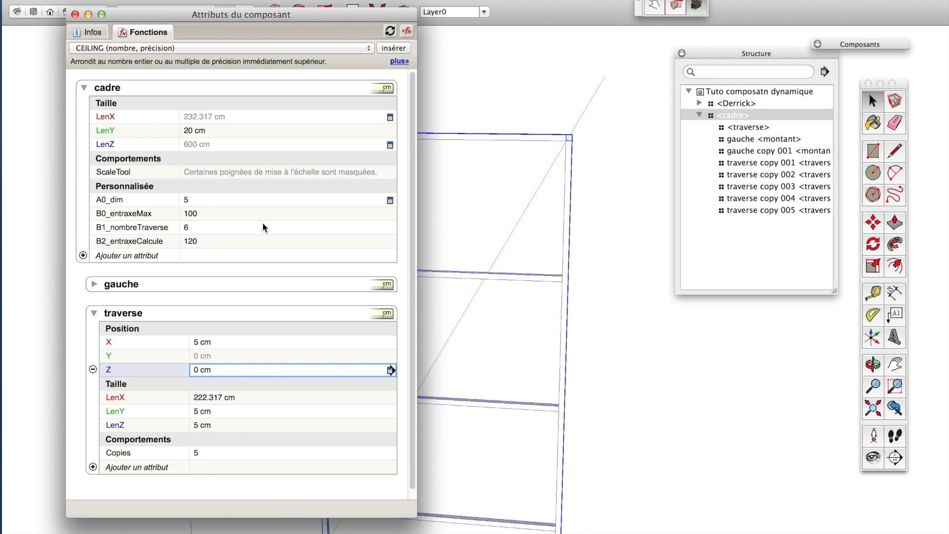
pyautogui.click(206, 241)
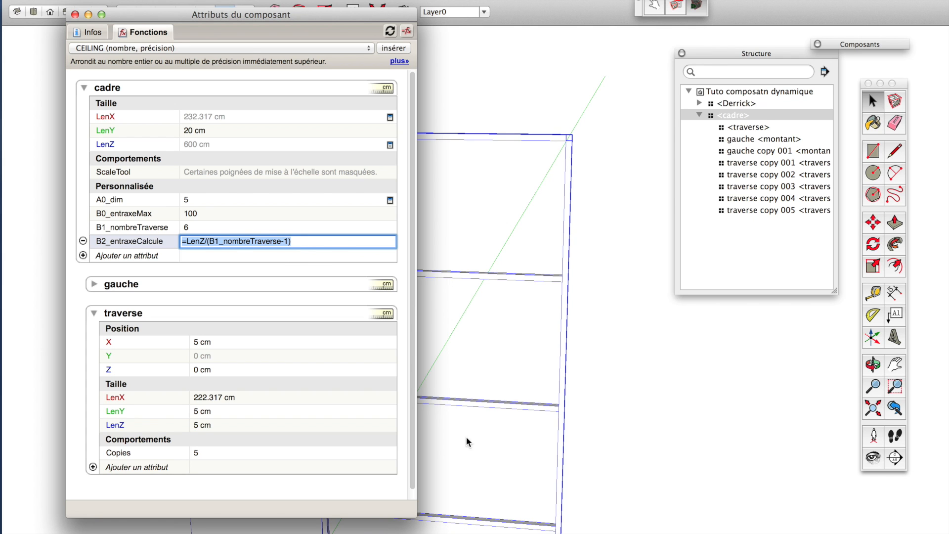
# Deselect the frame and dimension its height along the right upright with the Dimension tool.
pyautogui.click(540, 355)
pyautogui.scroll(-3, 477, 345)
pyautogui.moveTo(503, 422); pyautogui.dragTo(526, 361, button='middle')
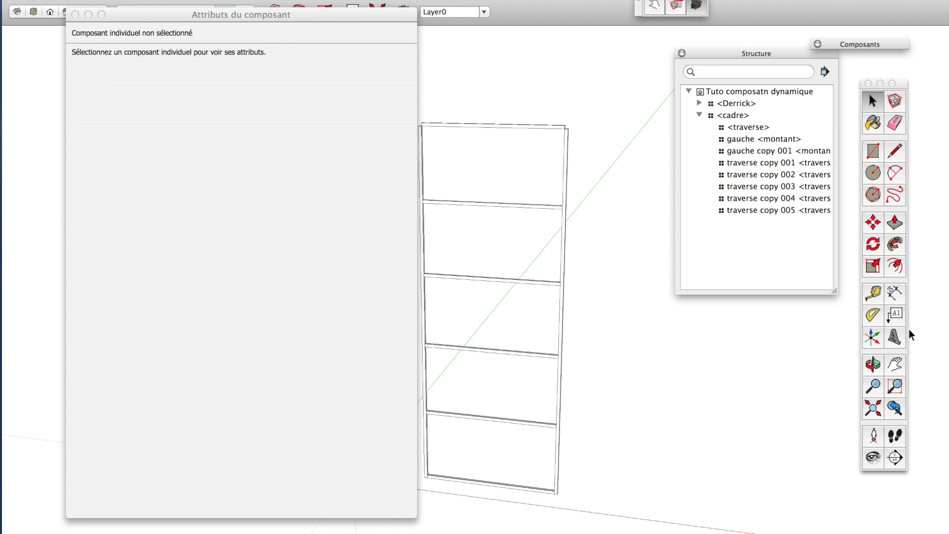
pyautogui.click(895, 293)
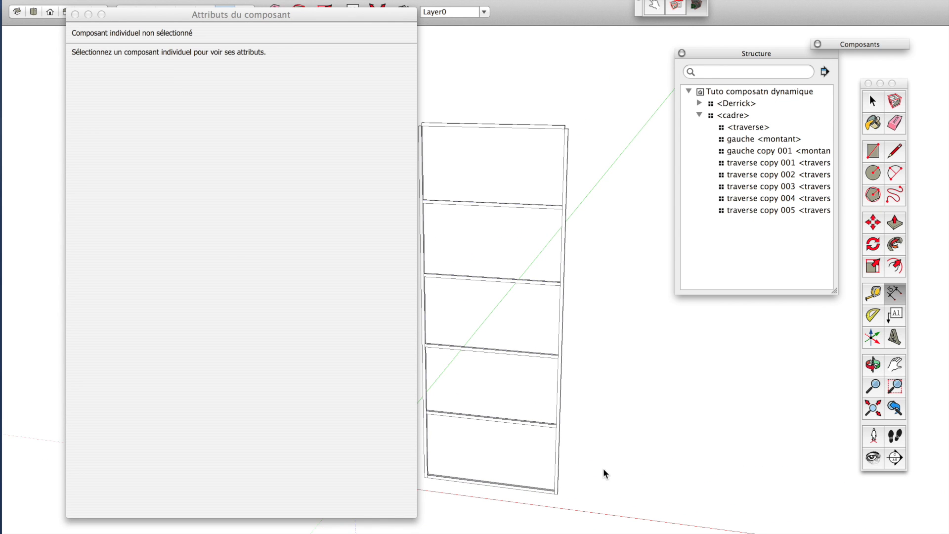
pyautogui.click(557, 493)
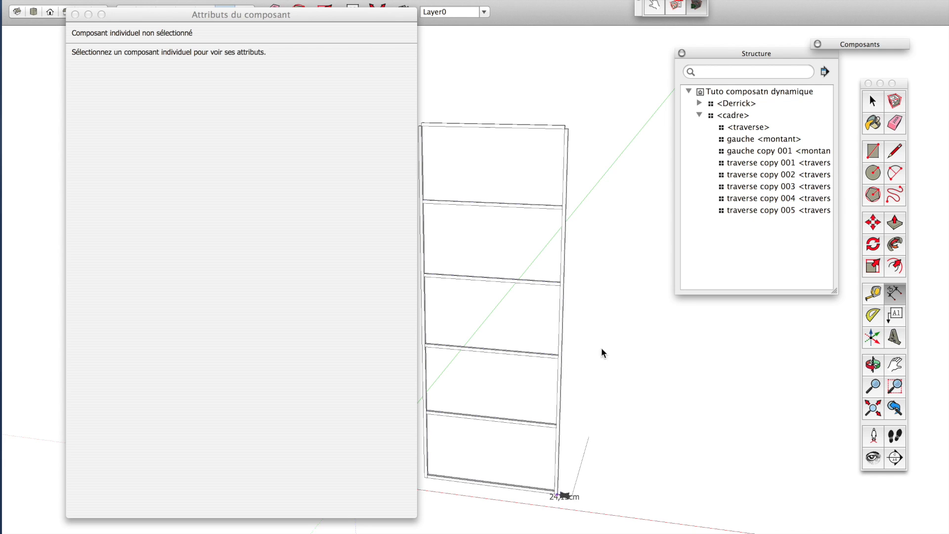
pyautogui.click(568, 131)
pyautogui.moveTo(658, 306); pyautogui.dragTo(640, 291, button='middle')
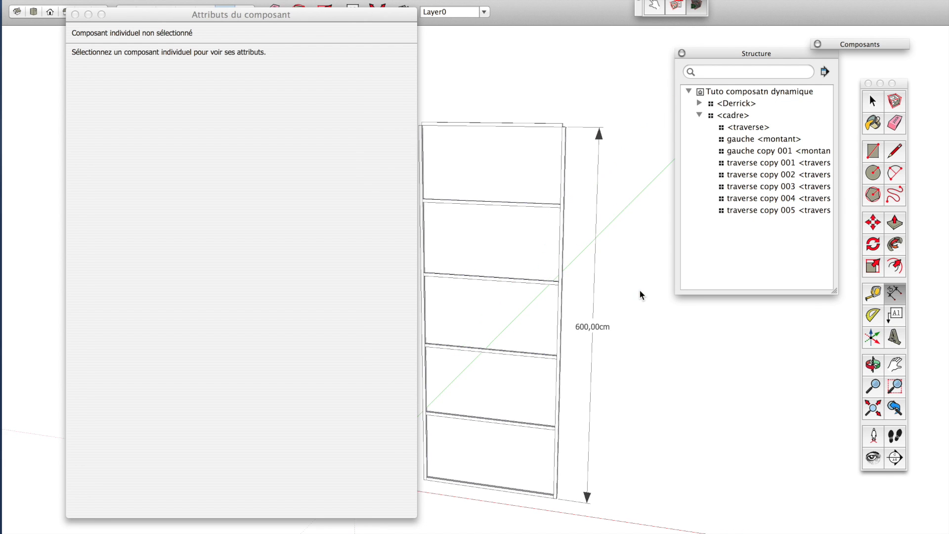
# Examine the height dimension at the top and bottom ends of the frame.
pyautogui.scroll(-1, 640, 290)
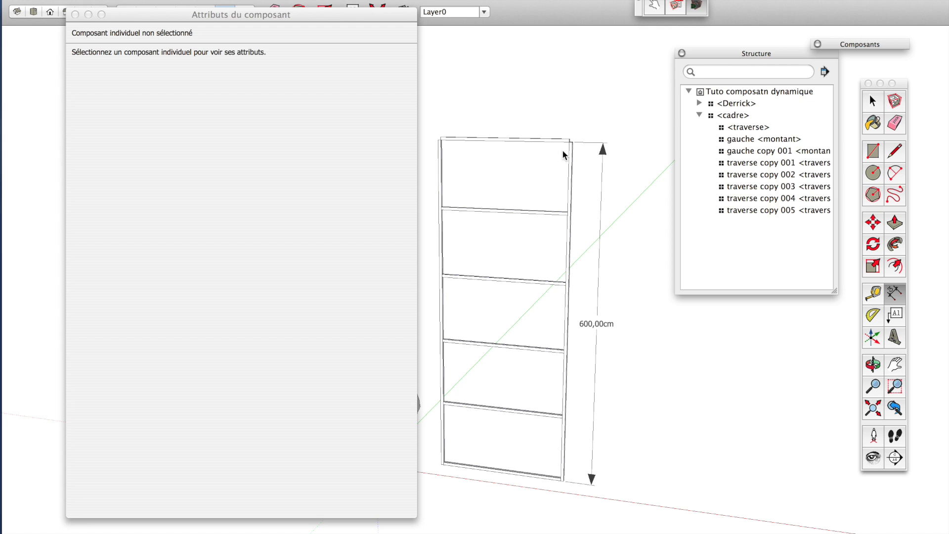
pyautogui.scroll(3, 564, 416)
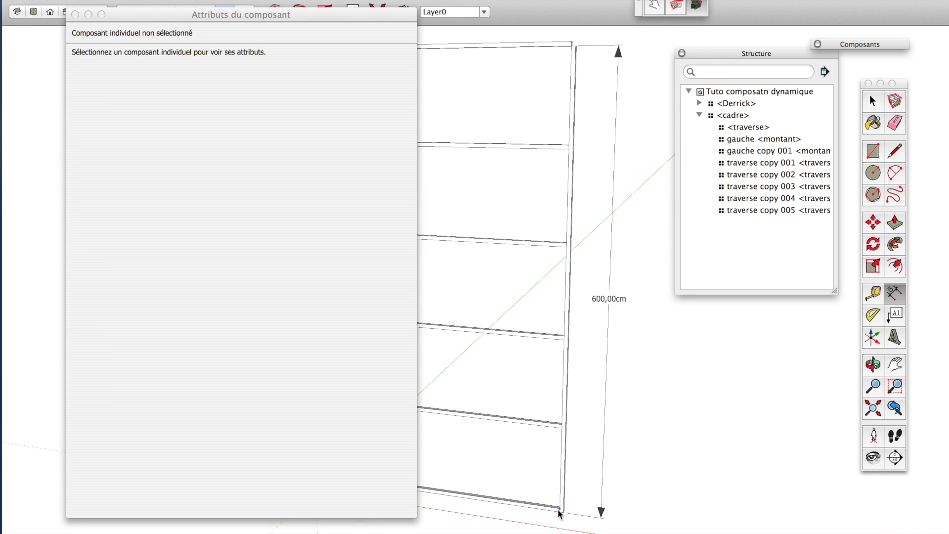
pyautogui.scroll(-2, 562, 517)
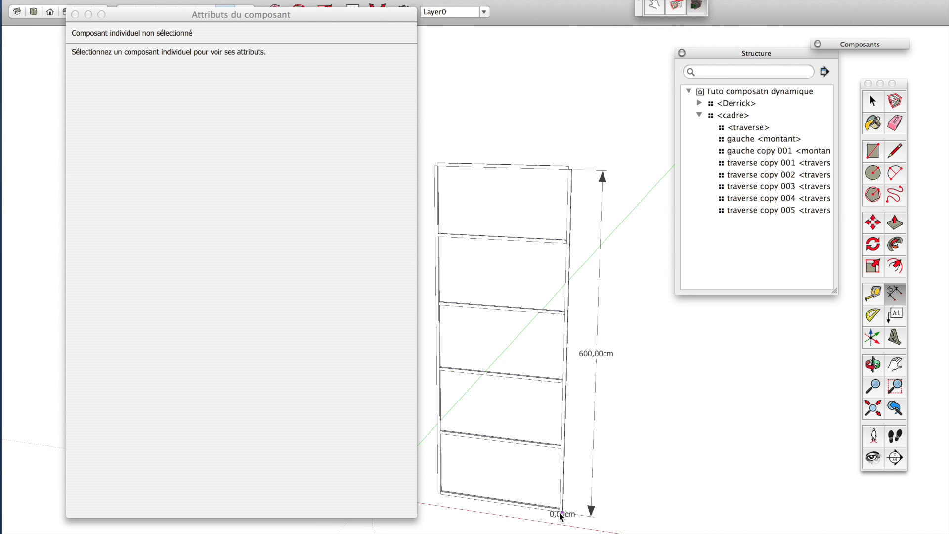
pyautogui.scroll(4, 580, 179)
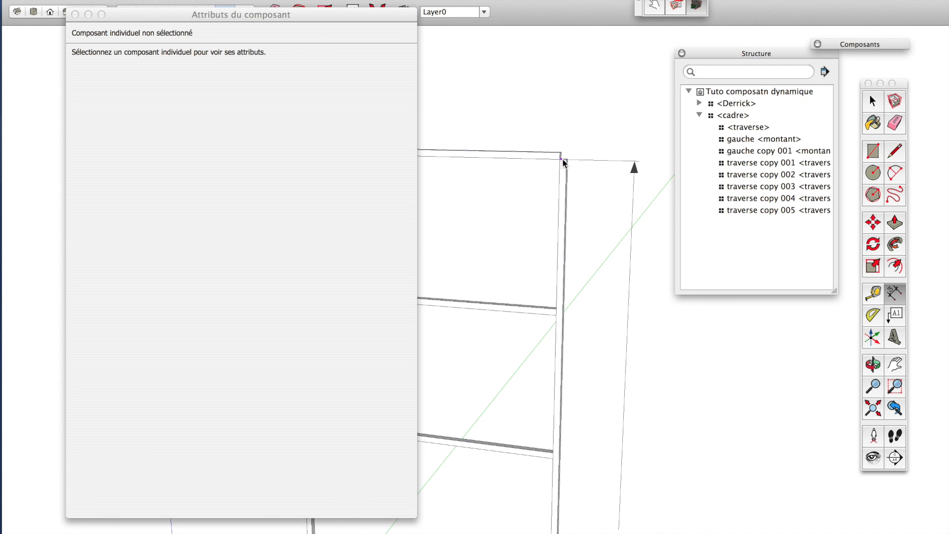
pyautogui.scroll(-5, 563, 159)
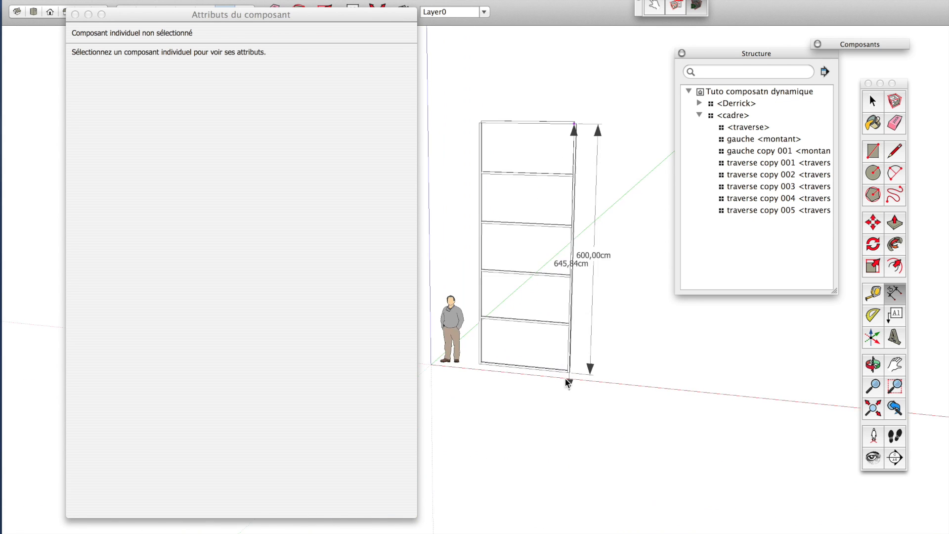
pyautogui.scroll(4, 568, 381)
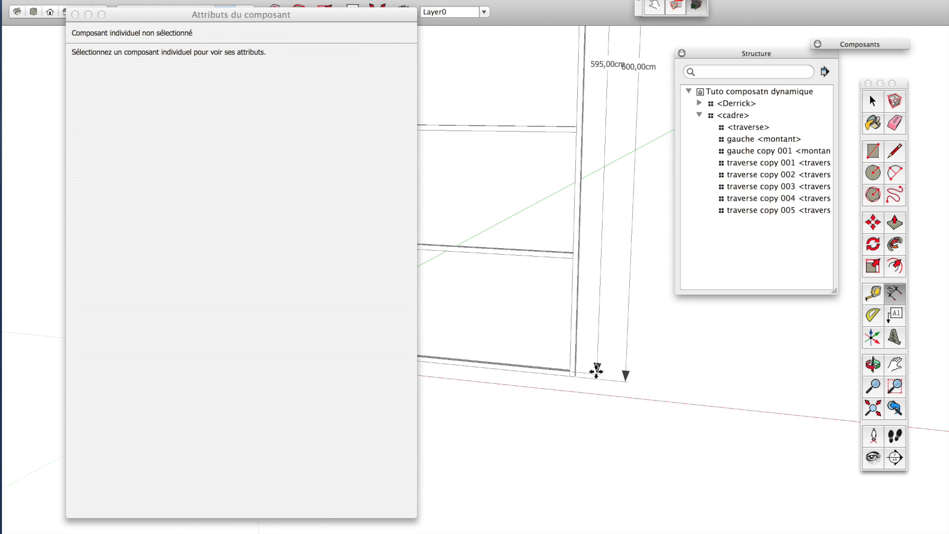
pyautogui.scroll(-5, 597, 371)
pyautogui.scroll(4, 624, 371)
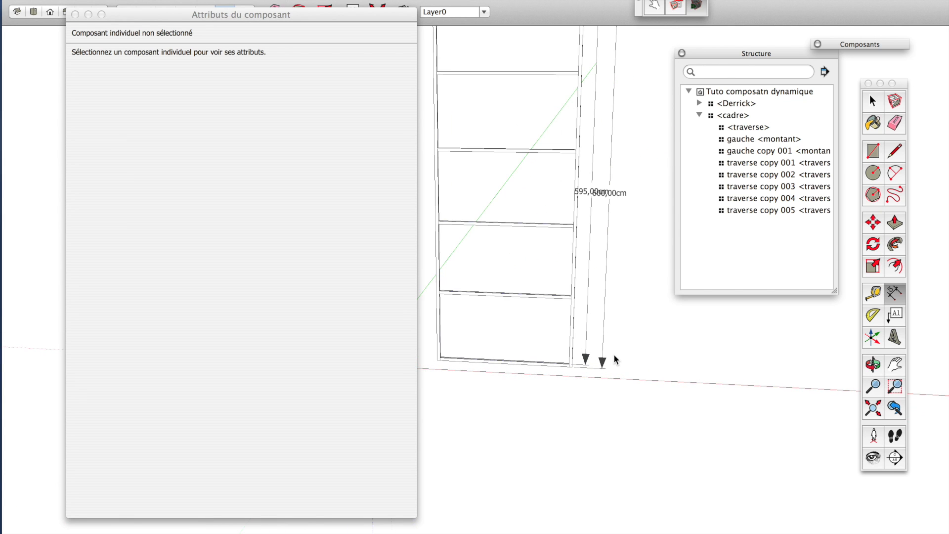
pyautogui.scroll(-5, 615, 359)
pyautogui.scroll(4, 615, 228)
pyautogui.scroll(-2, 624, 309)
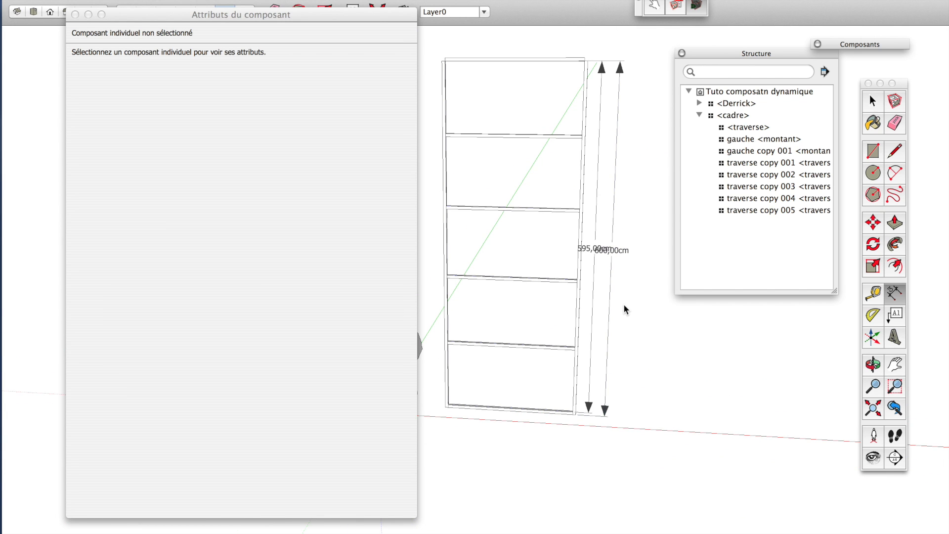
# Select the frame and change the B2_entraxeCalcule formula to =(LenZ-A0_dim)/(B1_nombreTraverse-1).
pyautogui.press('space')
pyautogui.click(528, 281)
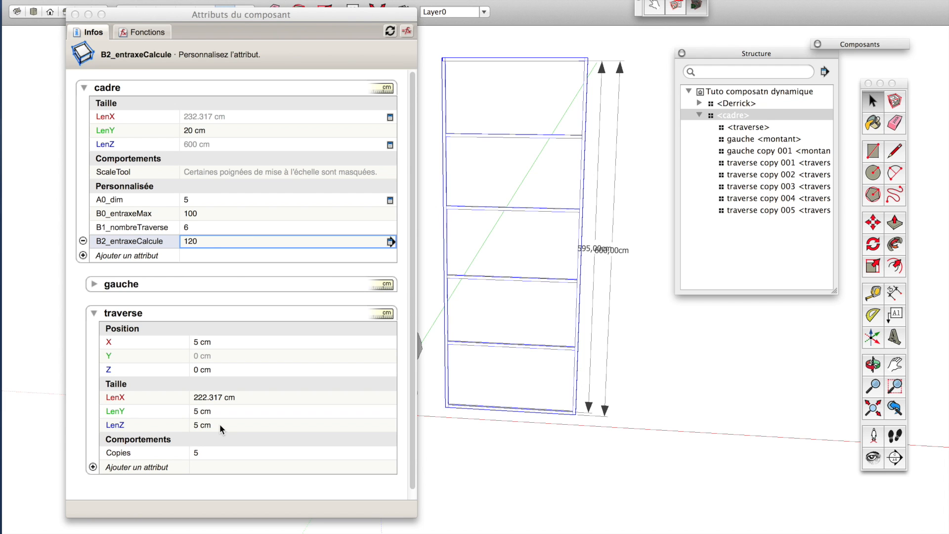
pyautogui.click(206, 240)
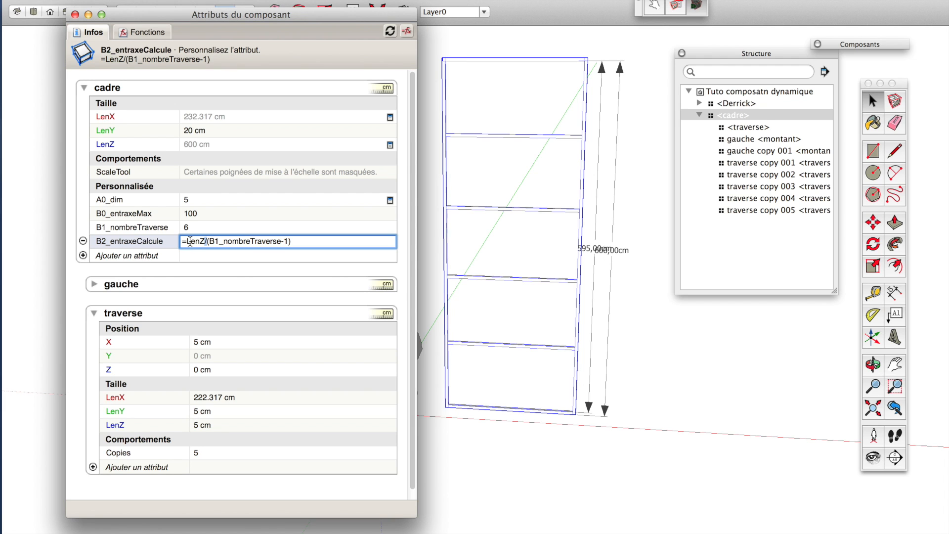
pyautogui.click(188, 241)
pyautogui.write('(')
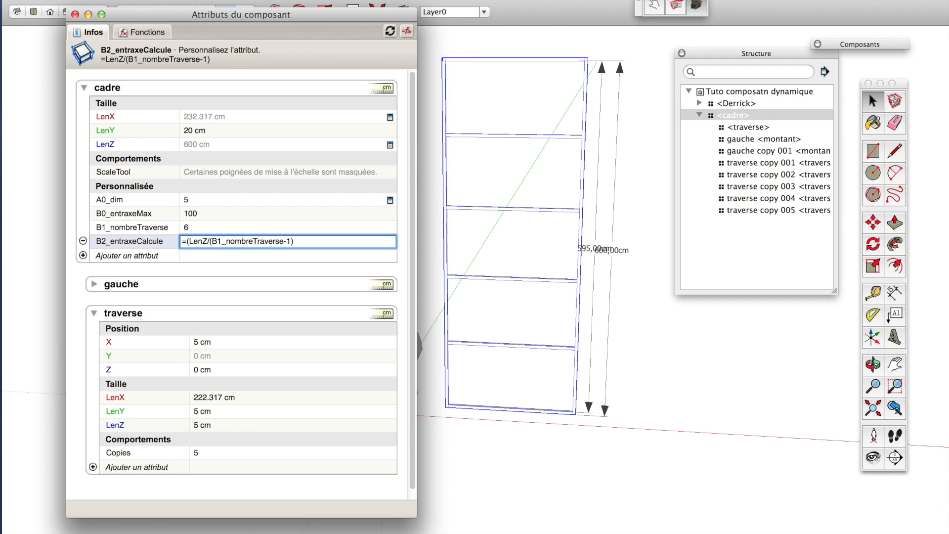
pyautogui.click(208, 241)
pyautogui.write('-')
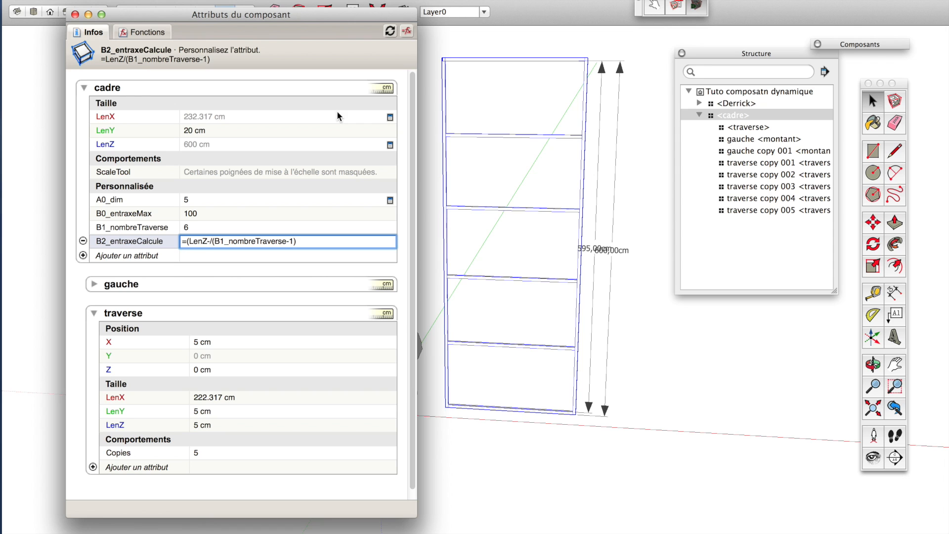
pyautogui.click(113, 201)
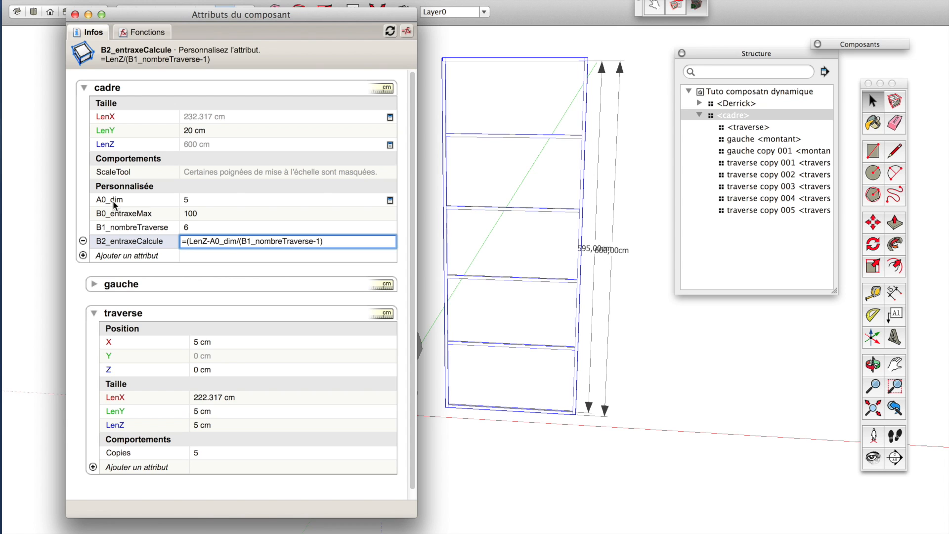
pyautogui.write(')')
pyautogui.press('Return')
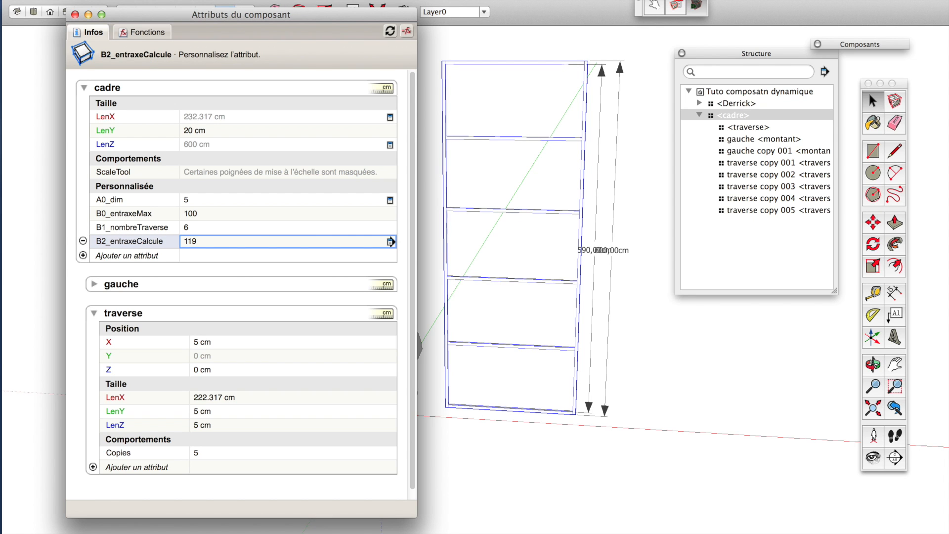
# Close the component attributes window and erase the two height dimensions beside the frame.
pyautogui.scroll(10, 632, 59)
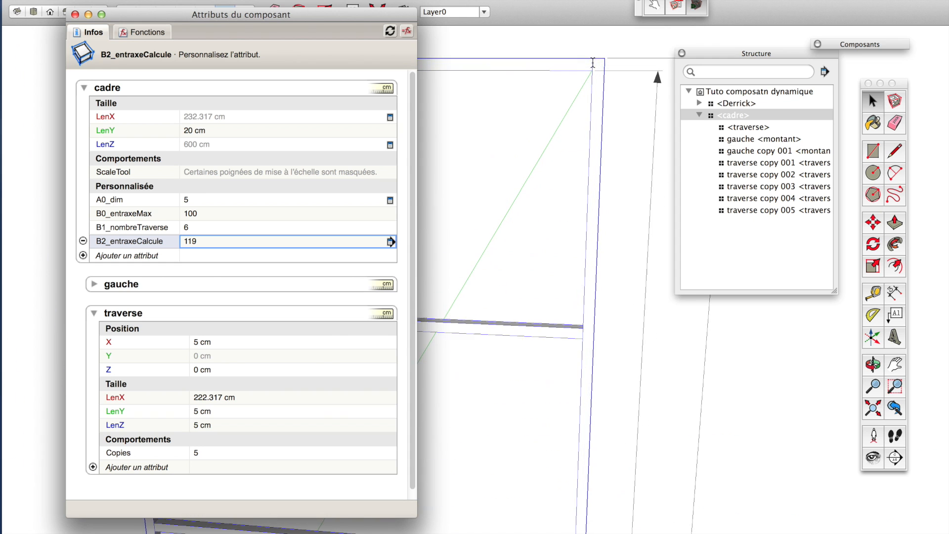
pyautogui.scroll(-10, 600, 58)
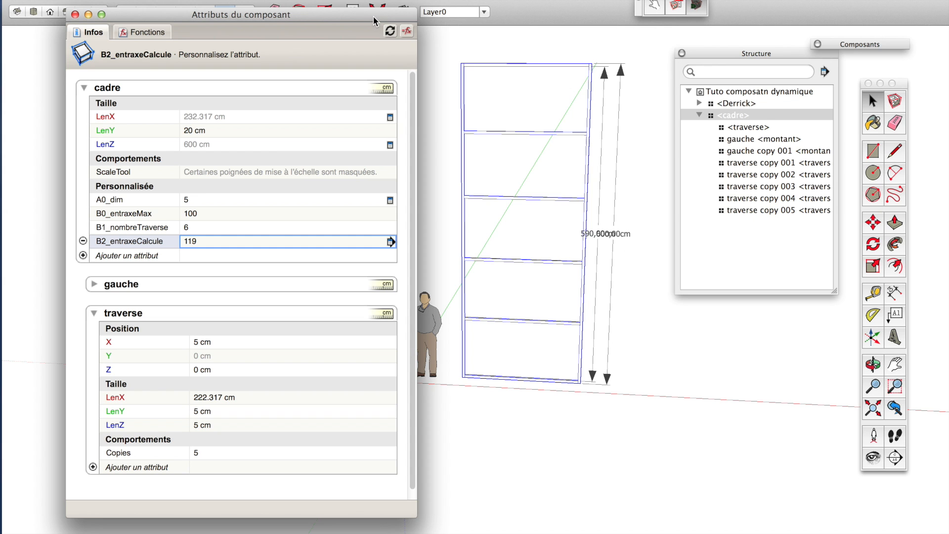
pyautogui.moveTo(373, 16); pyautogui.dragTo(337, 59)
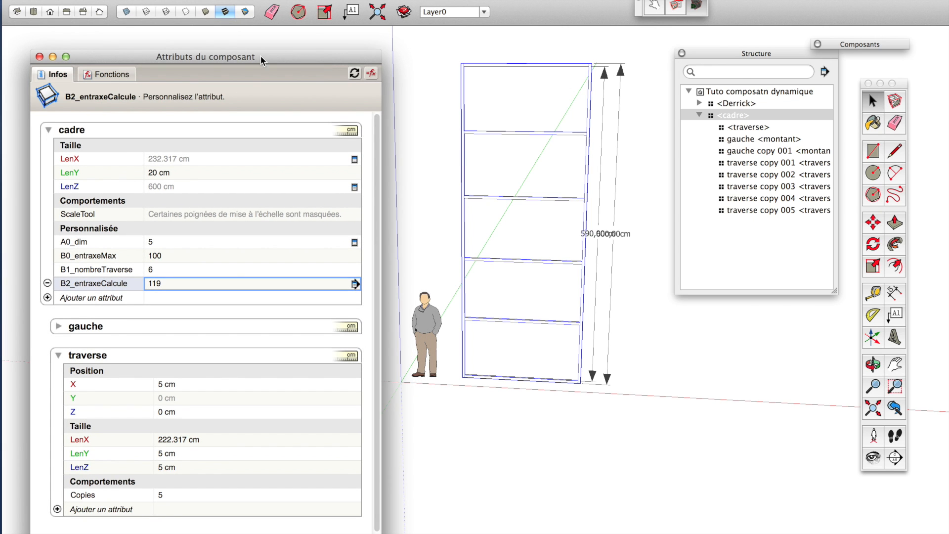
pyautogui.click(53, 57)
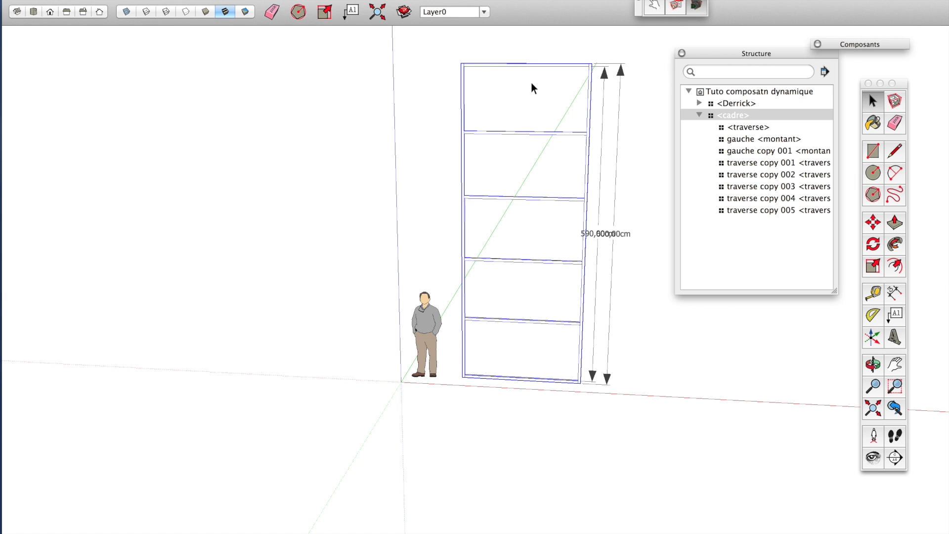
pyautogui.press('e')
pyautogui.click(615, 124)
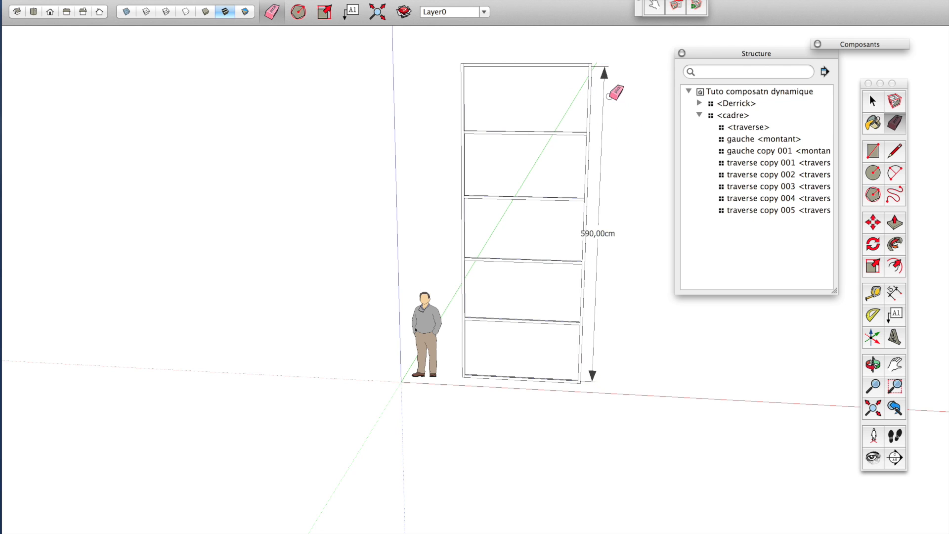
pyautogui.click(603, 71)
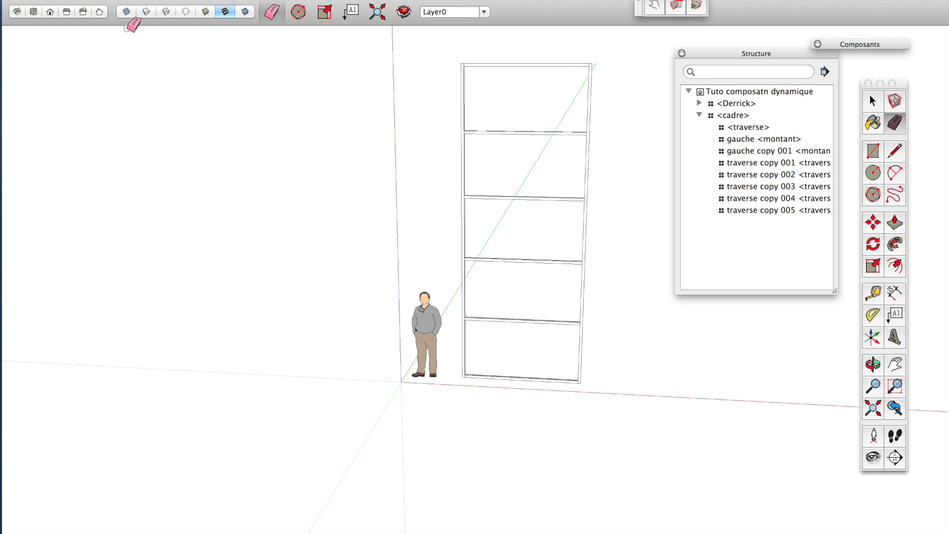
# Open the component options for the frame and set its height (Hauteur du cadre) to 800 cm.
pyautogui.click(675, 7)
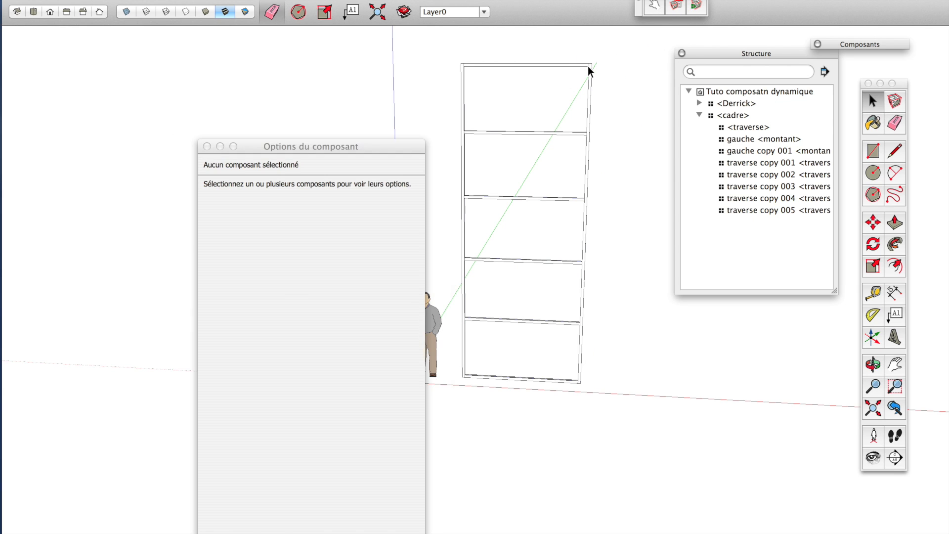
pyautogui.click(589, 70)
pyautogui.click(305, 262)
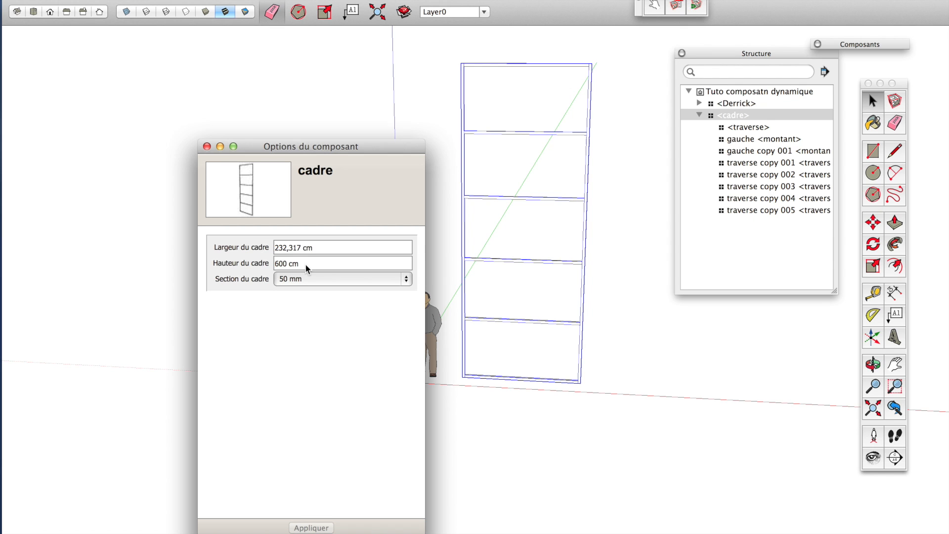
pyautogui.moveTo(293, 264); pyautogui.dragTo(255, 259)
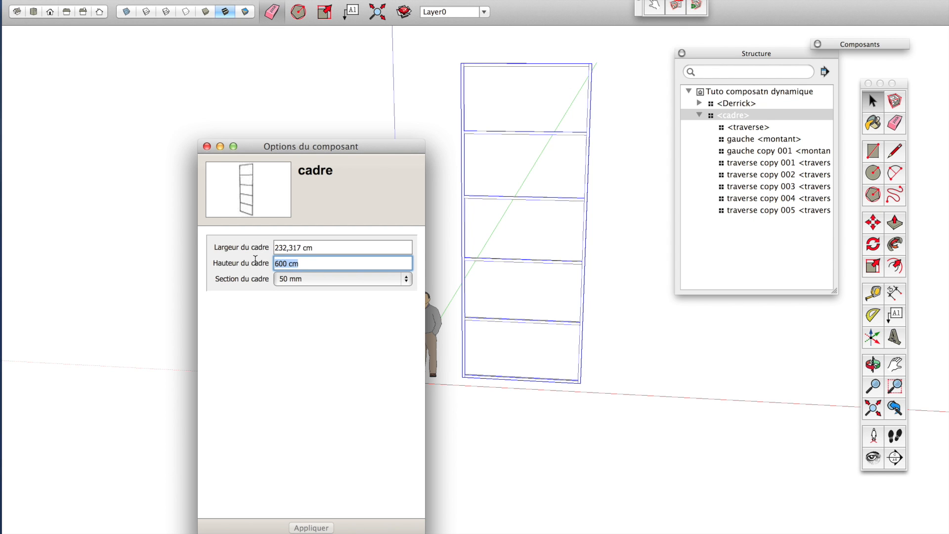
pyautogui.write('800')
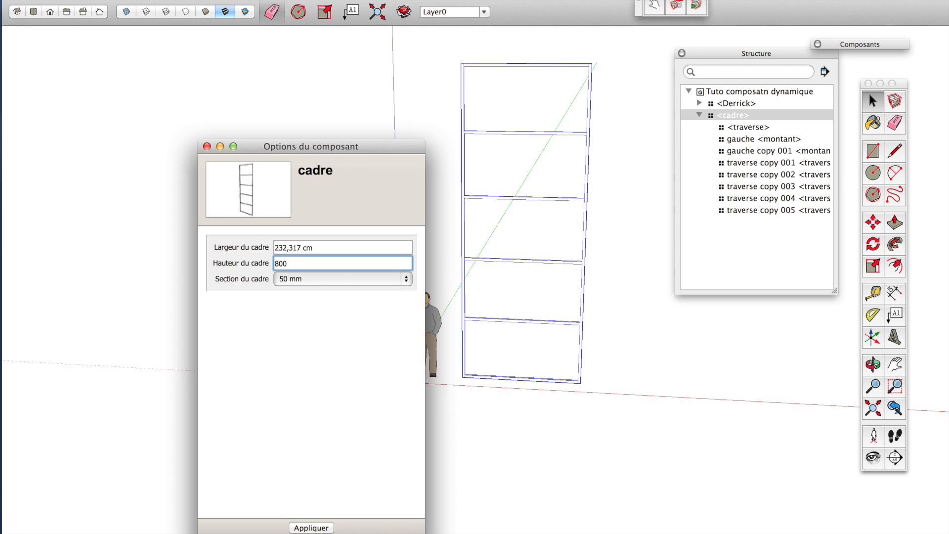
pyautogui.press('Return')
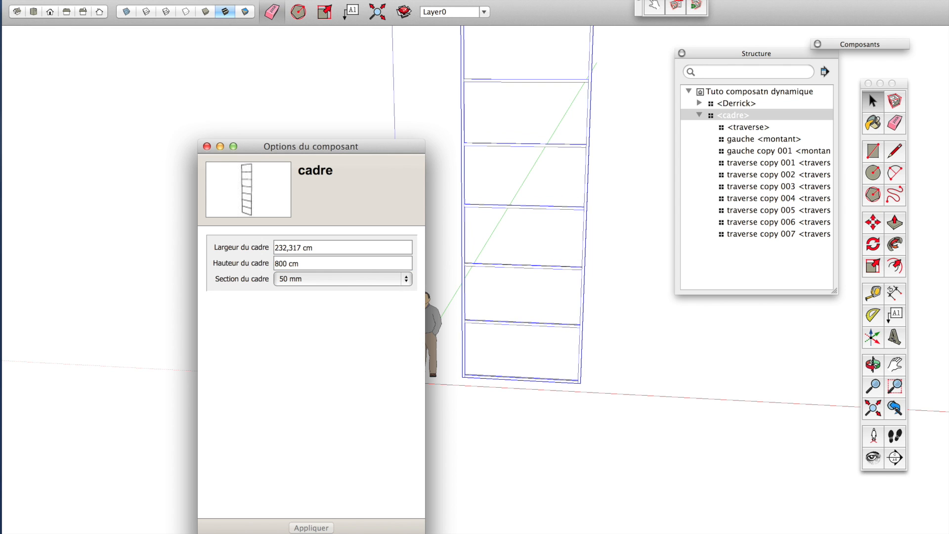
# Dimension the frame's full height along its right upright.
pyautogui.scroll(-3, 479, 204)
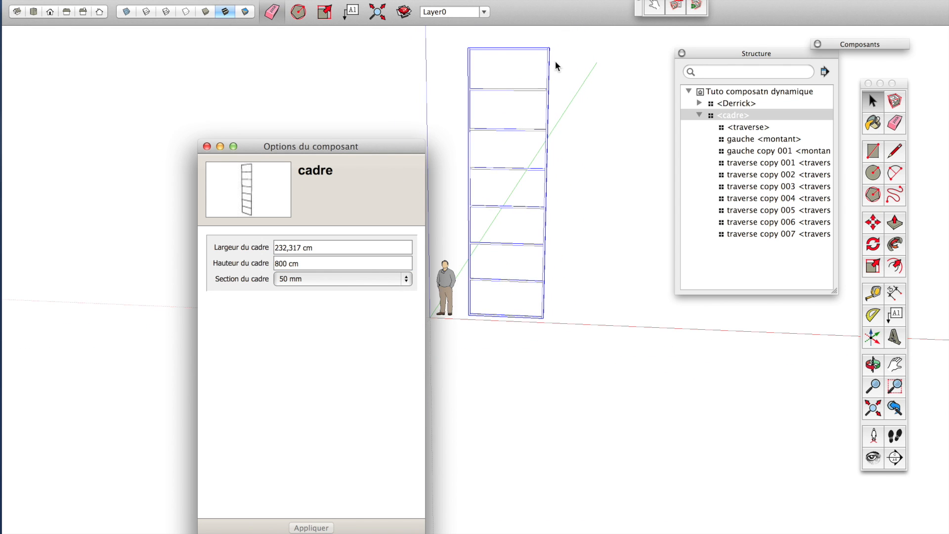
pyautogui.scroll(-1, 556, 66)
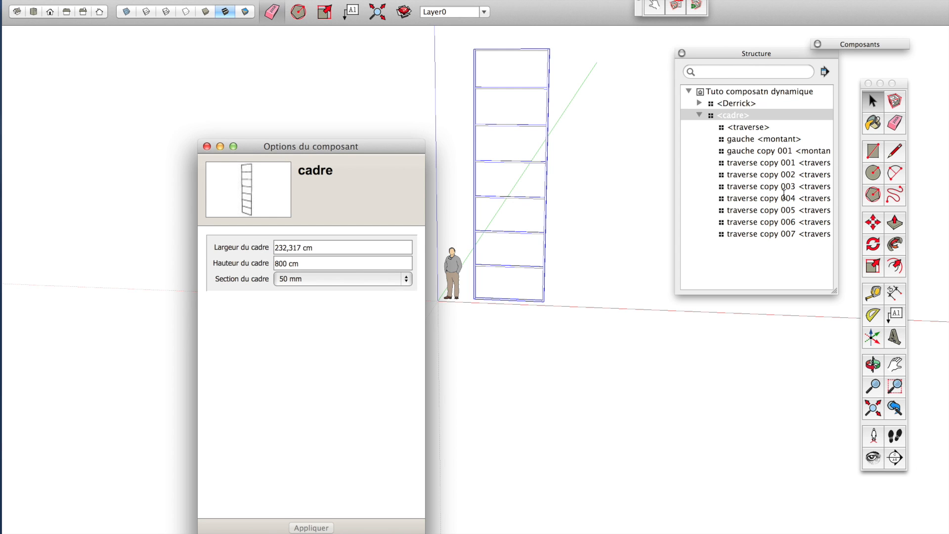
pyautogui.click(894, 293)
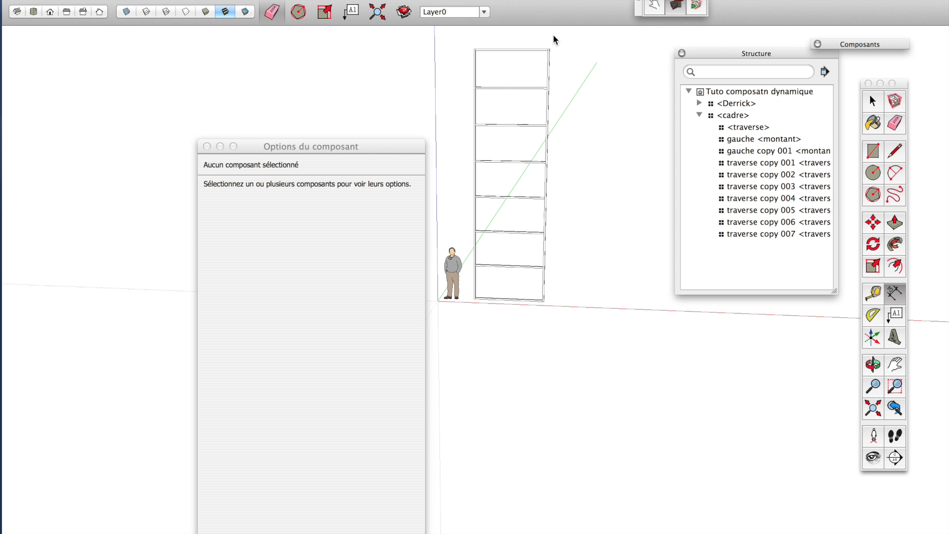
pyautogui.click(549, 49)
pyautogui.click(544, 301)
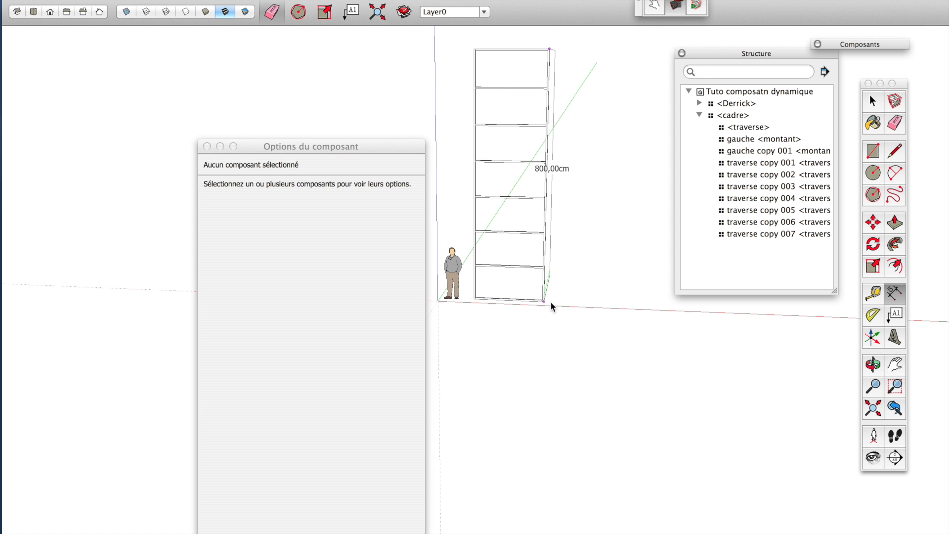
# Dimension the gap between the frame's bottom and the first crosspiece along the right upright.
pyautogui.scroll(5, 592, 277)
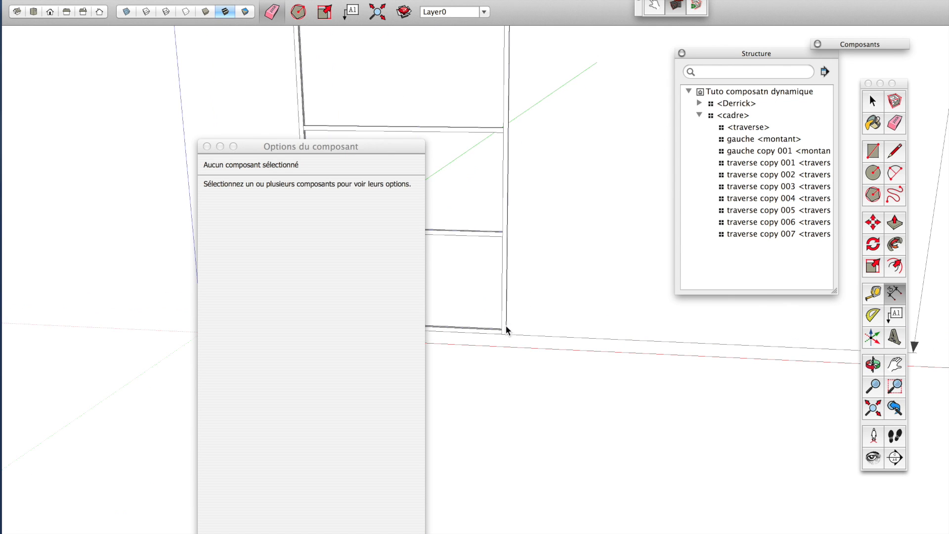
pyautogui.click(497, 328)
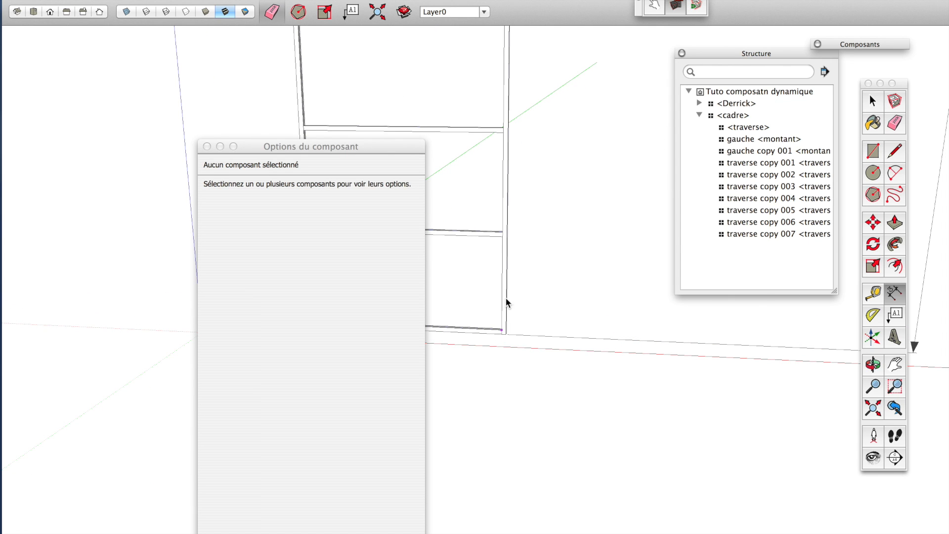
pyautogui.click(502, 236)
pyautogui.scroll(-5, 574, 302)
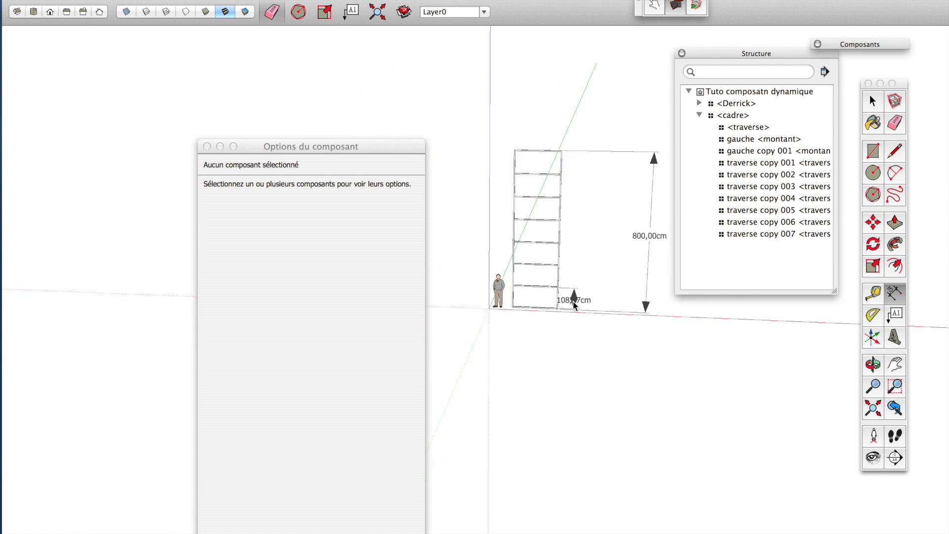
pyautogui.scroll(-5, 590, 292)
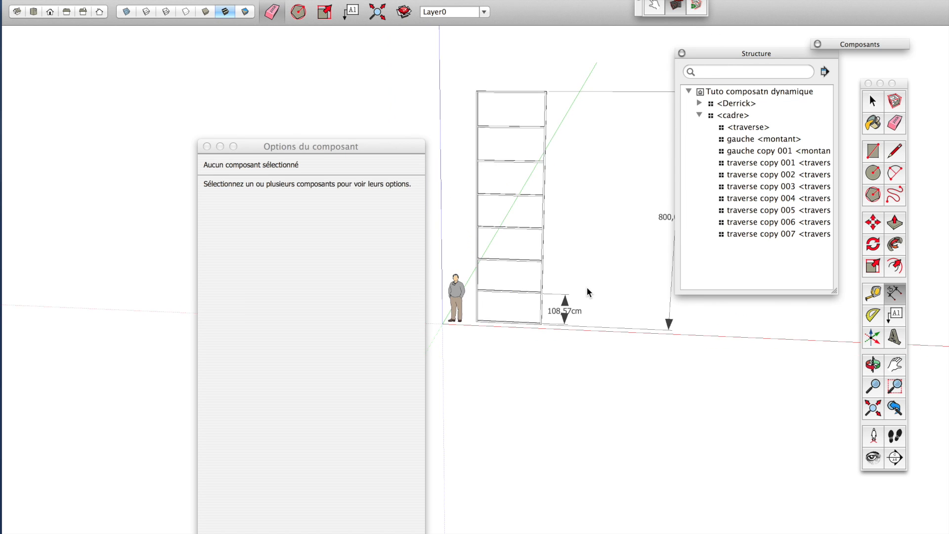
pyautogui.scroll(3, 620, 201)
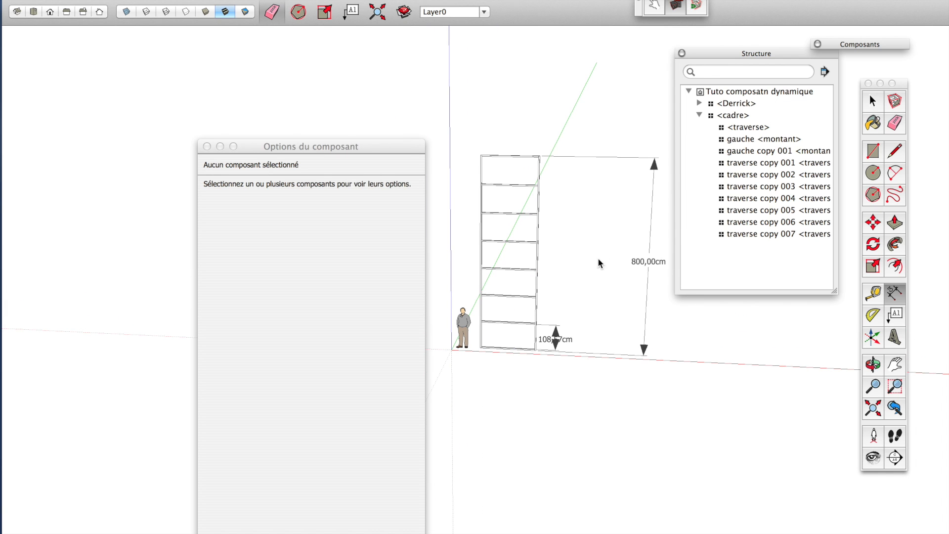
pyautogui.scroll(2, 527, 303)
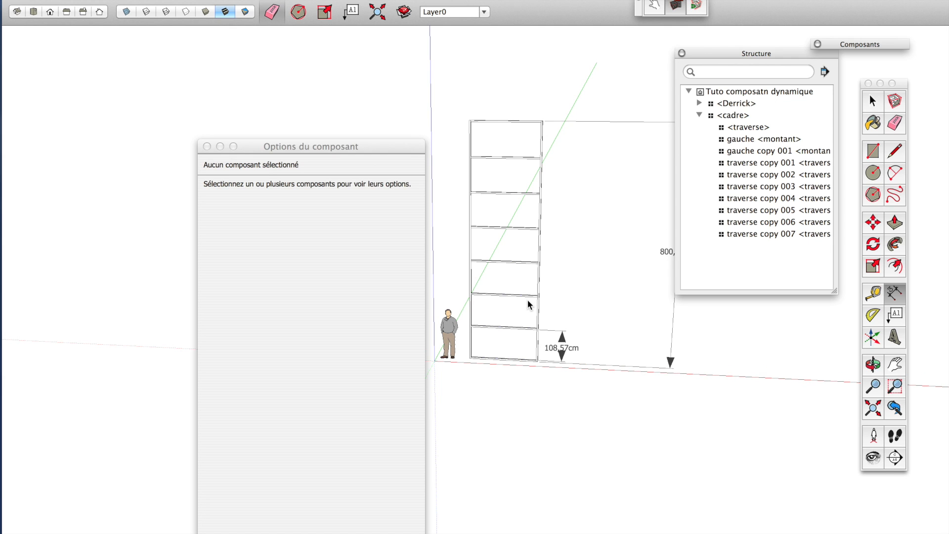
pyautogui.scroll(-2, 527, 300)
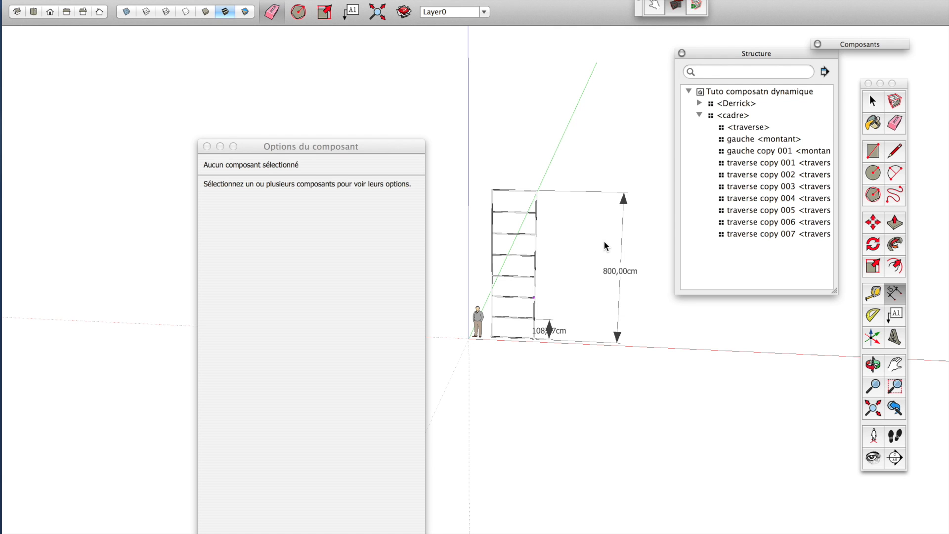
pyautogui.scroll(2, 605, 246)
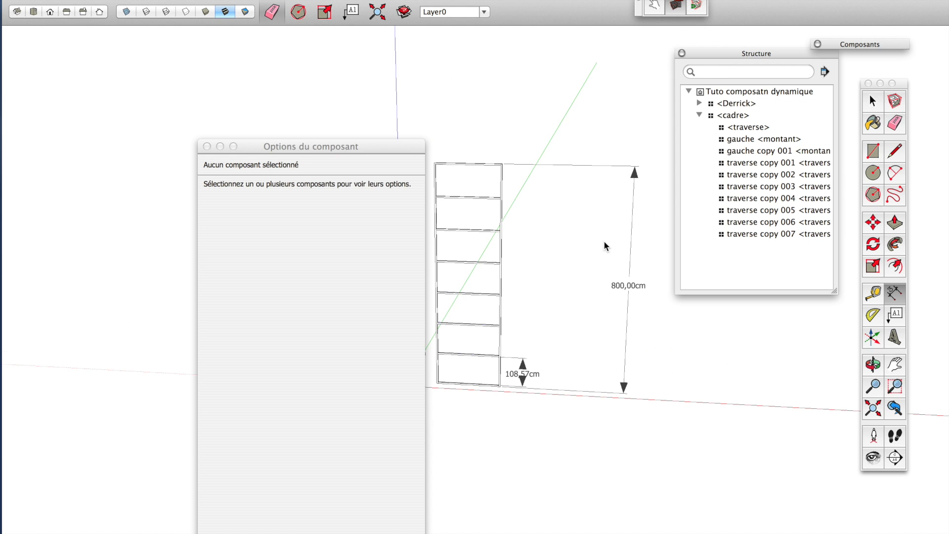
pyautogui.scroll(-1, 604, 246)
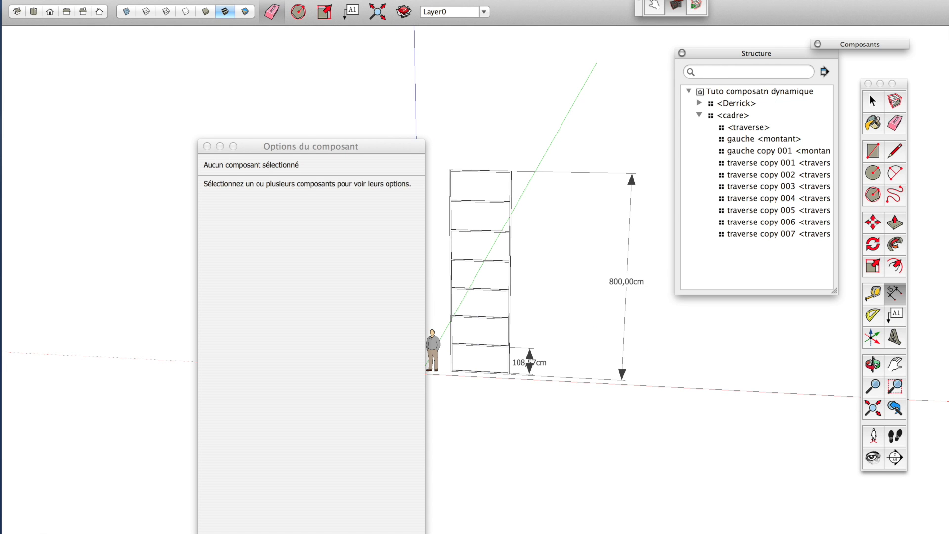